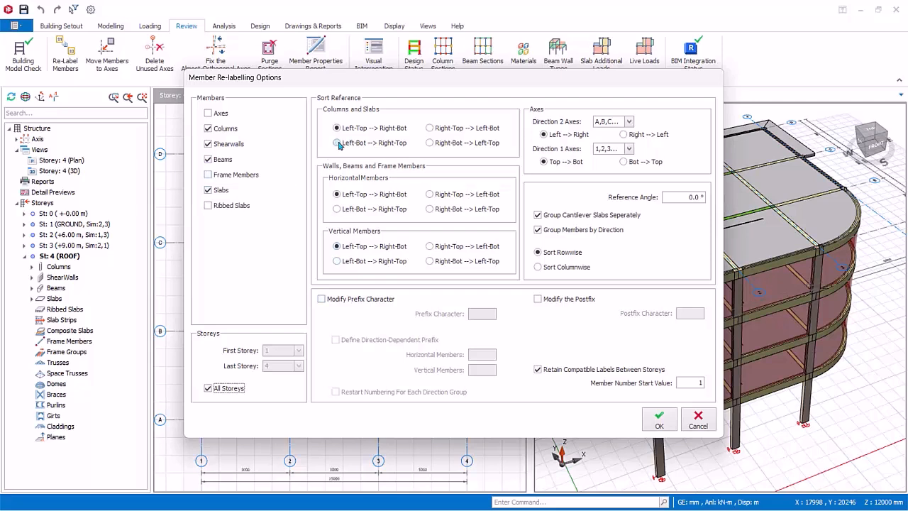
Step: Set the sort reference to Left-Bot --> Right-Top for columns and slabs, horizontal members and vertical members
{"action": "left_click", "coordinate": [336, 209]}
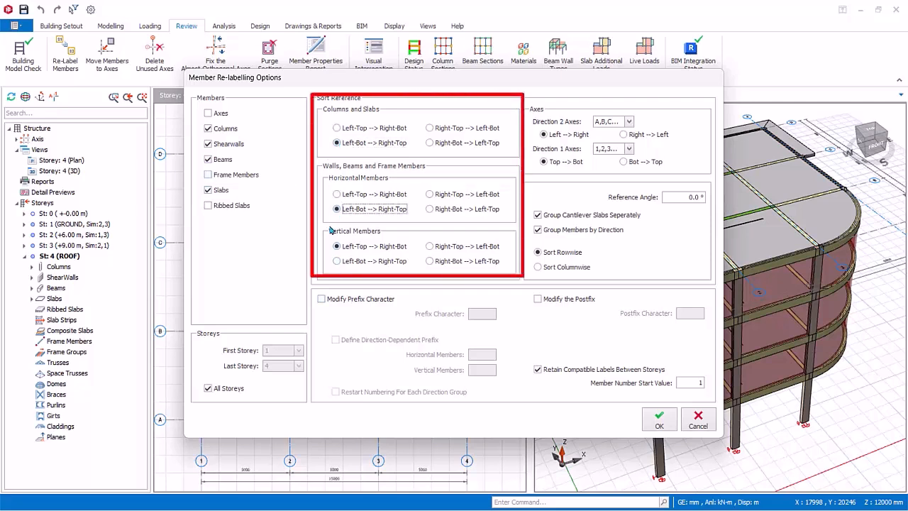
{"action": "left_click", "coordinate": [337, 261]}
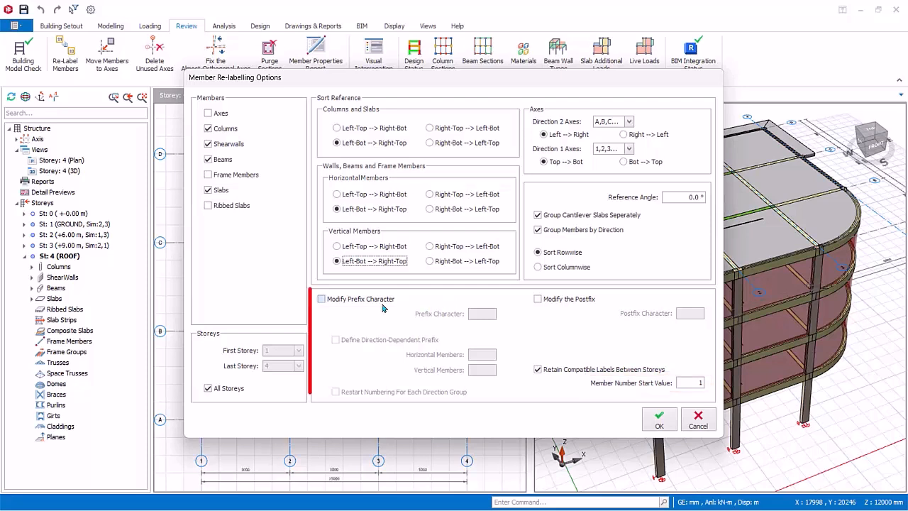
Step: Enable prefix modification and set the prefix character to P
{"action": "left_click", "coordinate": [321, 298]}
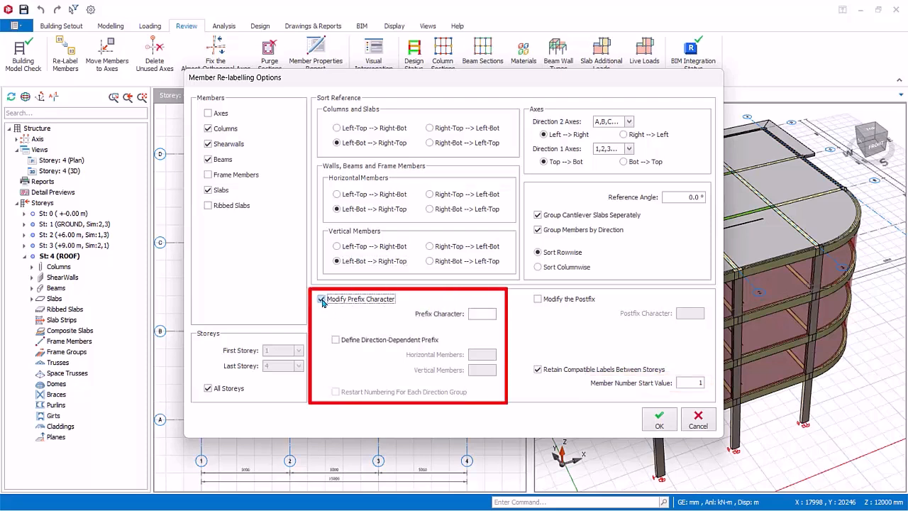
{"action": "left_click", "coordinate": [486, 313]}
{"action": "type", "text": "P"}
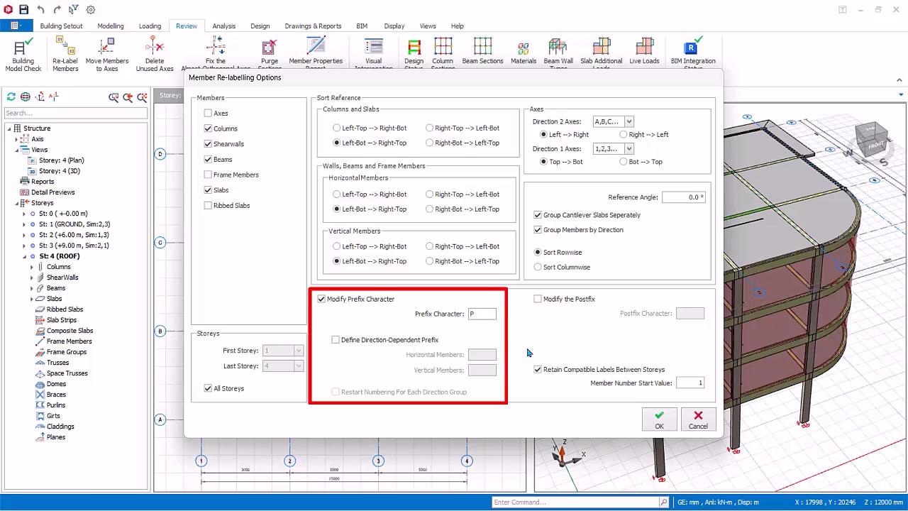
Step: Define direction-dependent prefixes H for horizontal and V for vertical members, restarting the numbering for each direction group
{"action": "left_click", "coordinate": [336, 340]}
{"action": "left_click", "coordinate": [488, 352]}
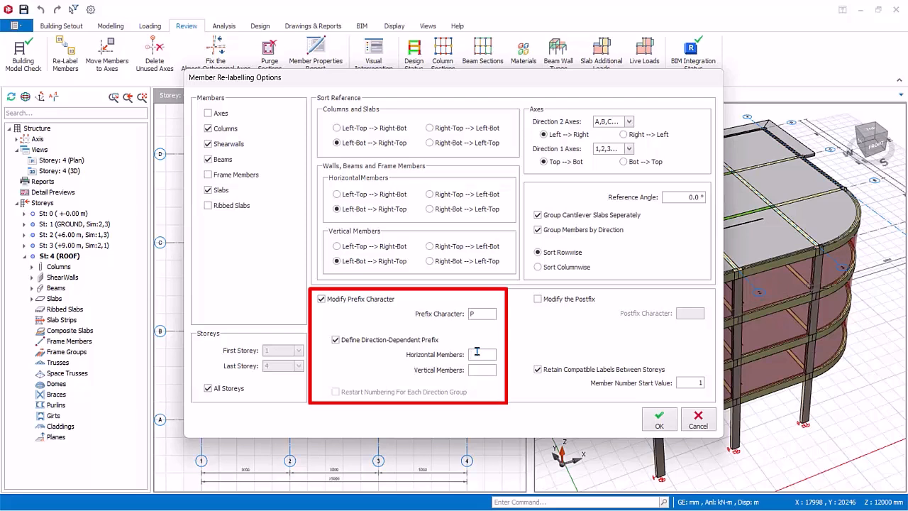
{"action": "type", "text": "H"}
{"action": "key", "text": "Tab"}
{"action": "type", "text": "V"}
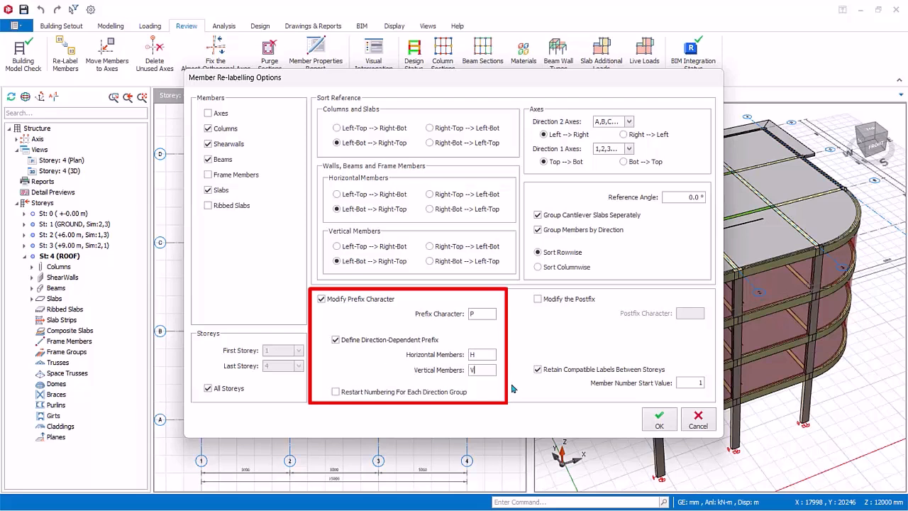
{"action": "left_click", "coordinate": [338, 394]}
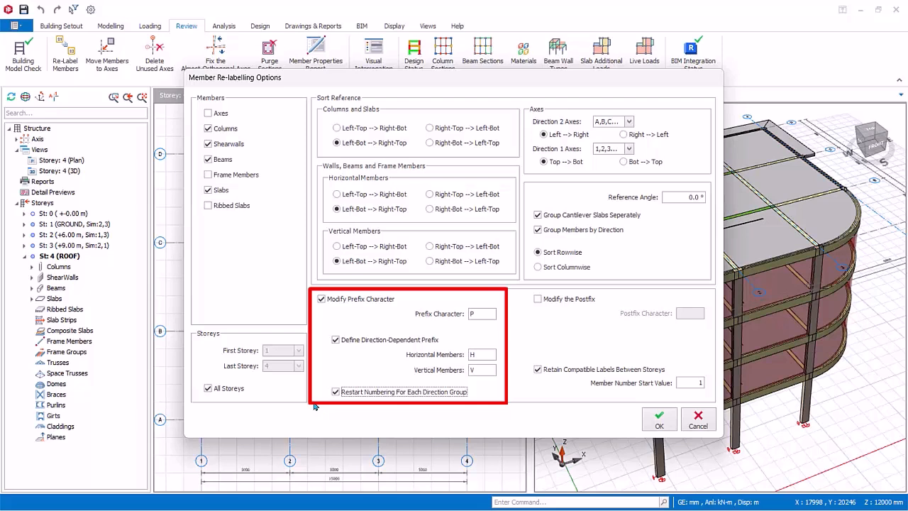
Step: Enable postfix modification and set the postfix character to A
{"action": "left_click", "coordinate": [538, 301]}
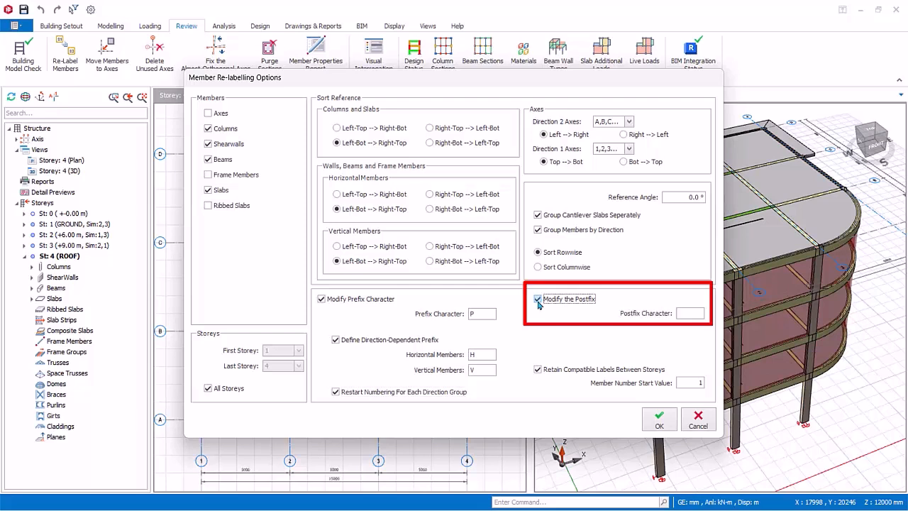
{"action": "left_click", "coordinate": [698, 312]}
{"action": "type", "text": "A"}
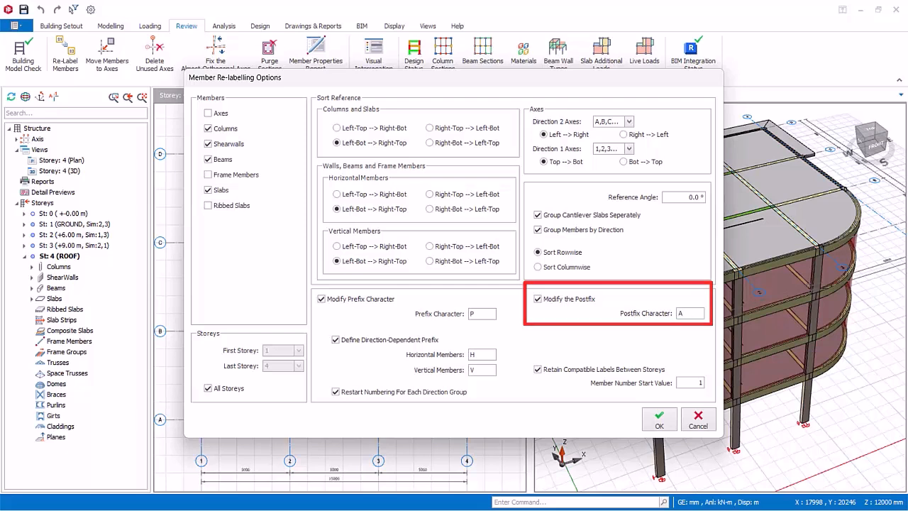
Step: Disable the prefix and postfix modifications and apply the member re-labelling to all storeys
{"action": "left_click", "coordinate": [322, 300]}
{"action": "left_click", "coordinate": [538, 299]}
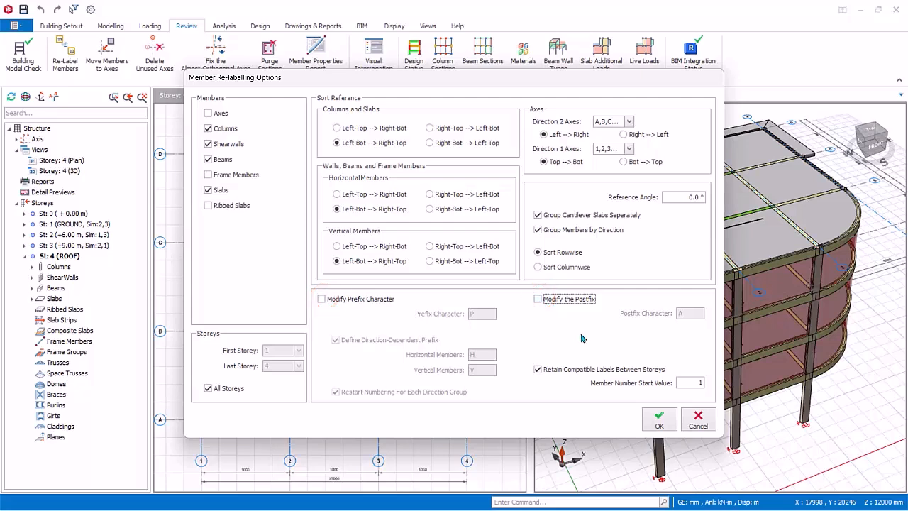
{"action": "left_click", "coordinate": [662, 427]}
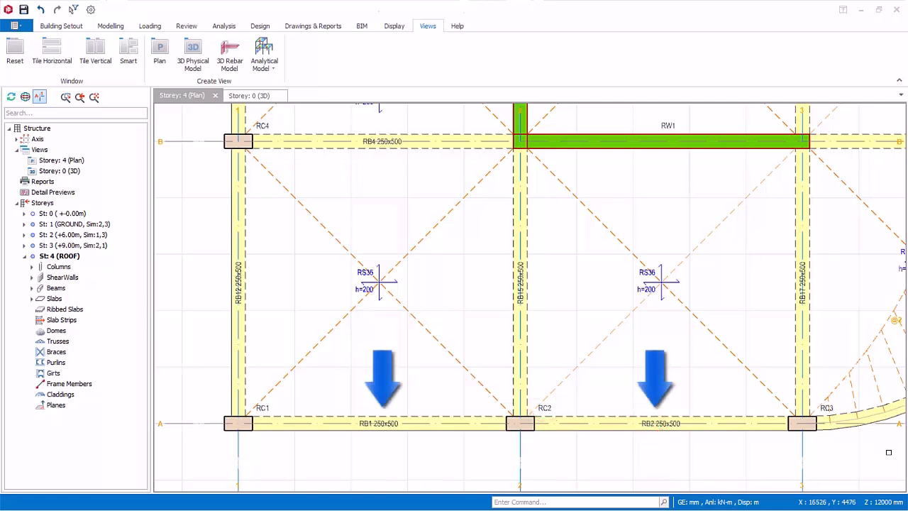
Step: Examine the re-labelled columns, beams and slabs across the storey 4 plan
{"action": "scroll", "coordinate": [784, 263], "scroll_direction": "down", "scroll_amount": 5}
{"action": "scroll", "coordinate": [785, 262], "scroll_direction": "up", "scroll_amount": 4}
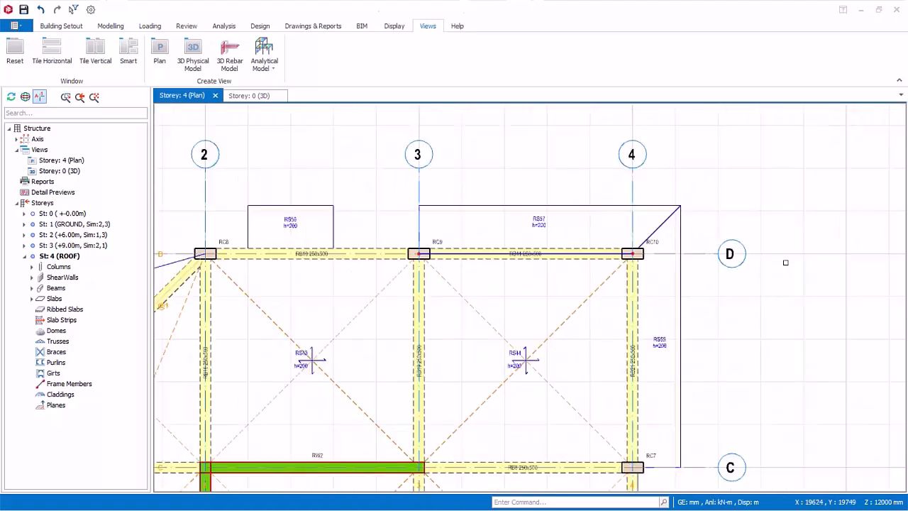
{"action": "scroll", "coordinate": [785, 263], "scroll_direction": "up", "scroll_amount": 4}
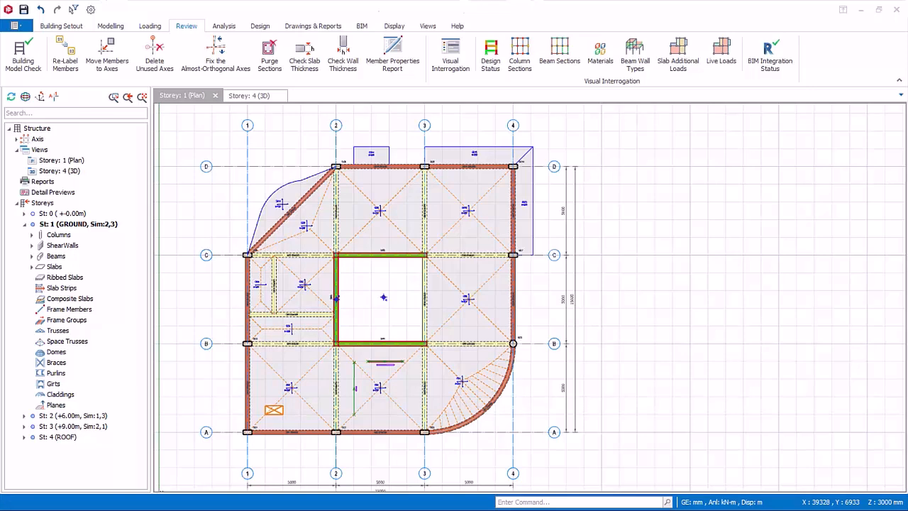
Step: Open Visual Interrogation for the storey 1 plan and place its dialog clear of the building drawing
{"action": "scroll", "coordinate": [431, 402], "scroll_direction": "down", "scroll_amount": 2}
{"action": "middle_click_drag", "start_coordinate": [428, 368], "coordinate": [415, 327]}
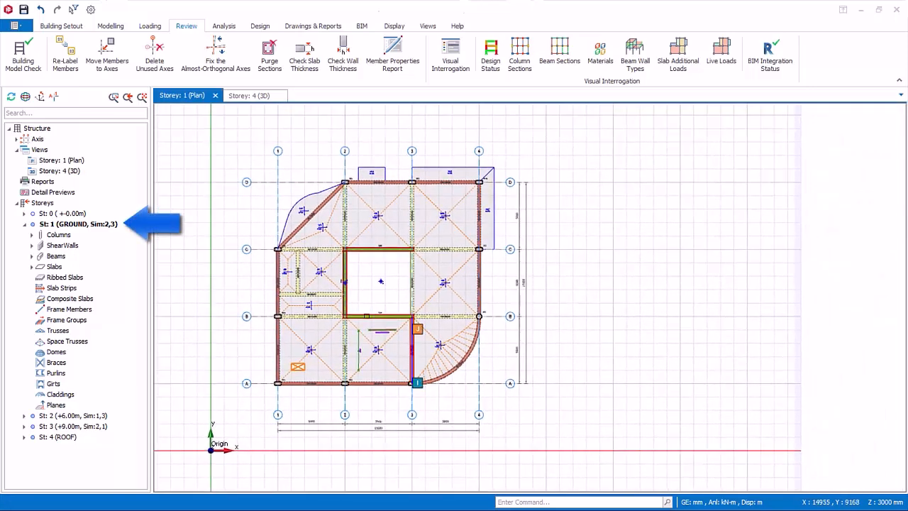
{"action": "left_click", "coordinate": [74, 224]}
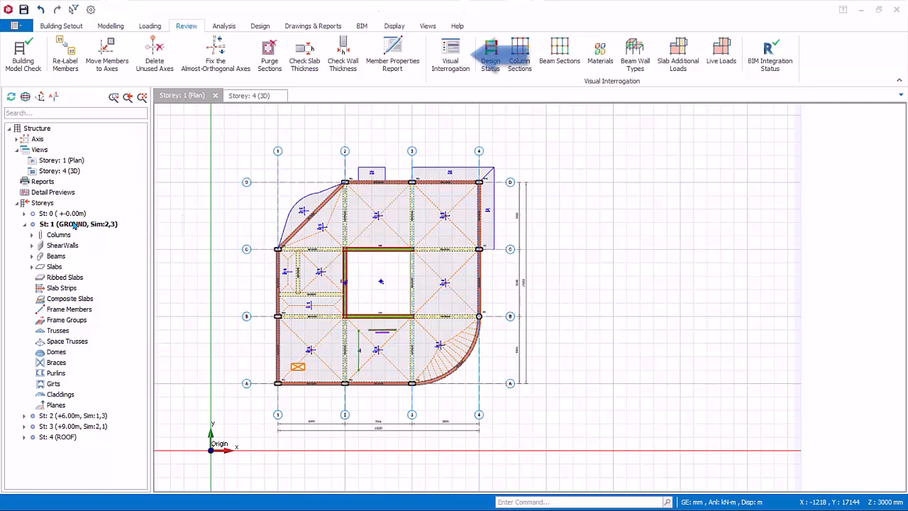
{"action": "left_click", "coordinate": [450, 57]}
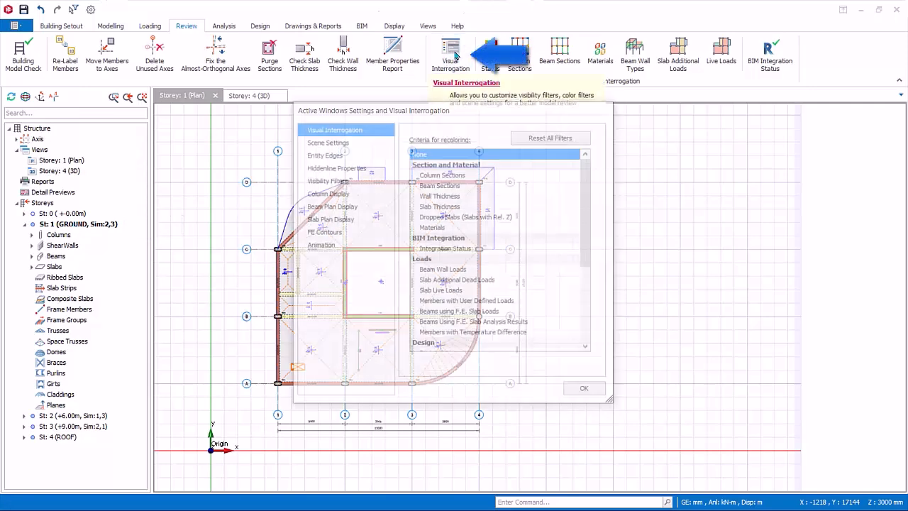
{"action": "mouse_move", "coordinate": [411, 115]}
{"action": "left_mouse_down"}
{"action": "mouse_move", "coordinate": [654, 141]}
{"action": "mouse_move", "coordinate": [639, 142]}
{"action": "left_mouse_up"}
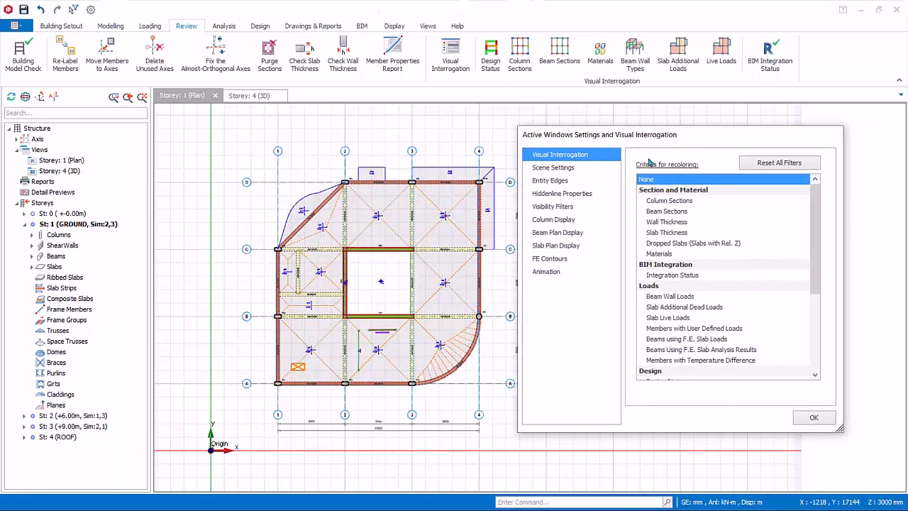
Step: Recolour the plan in turn by Column Sections, Beam Sections, Wall Thickness, Slab Thickness, Dropped Slabs and Materials
{"action": "left_click", "coordinate": [690, 203]}
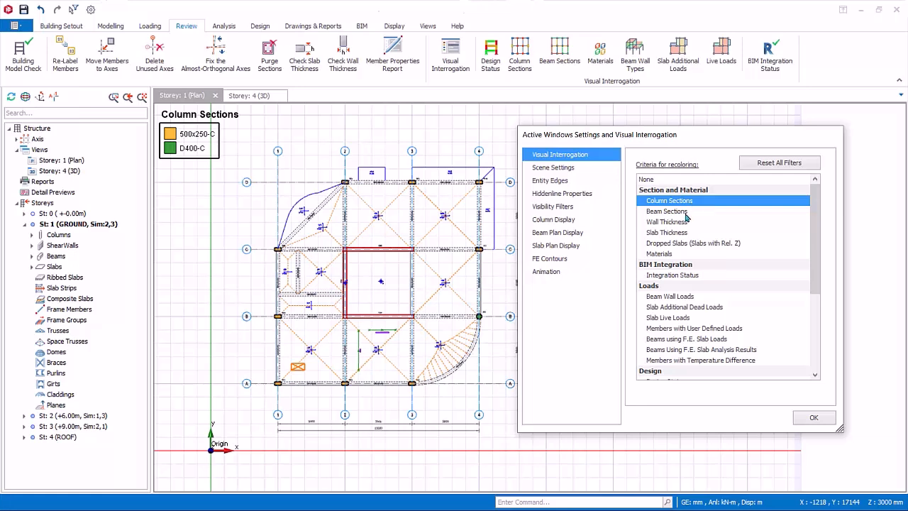
{"action": "left_click", "coordinate": [685, 212]}
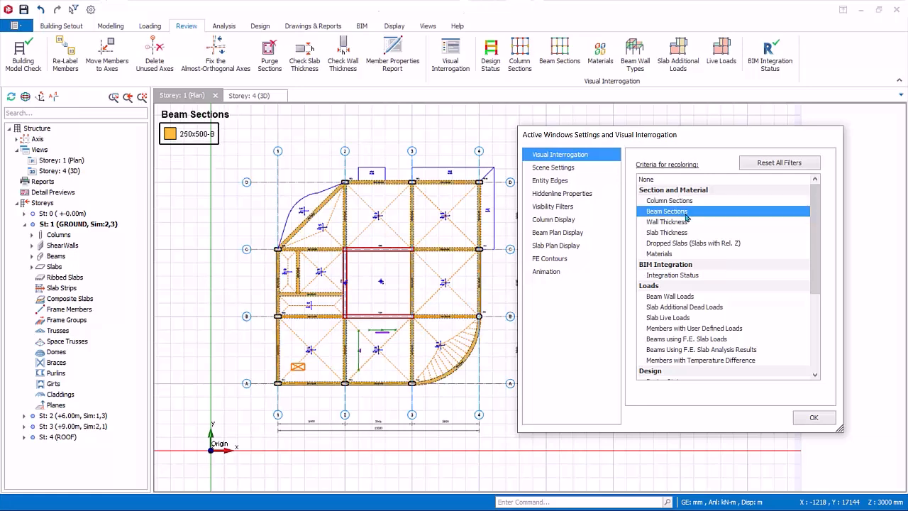
{"action": "left_click", "coordinate": [677, 224]}
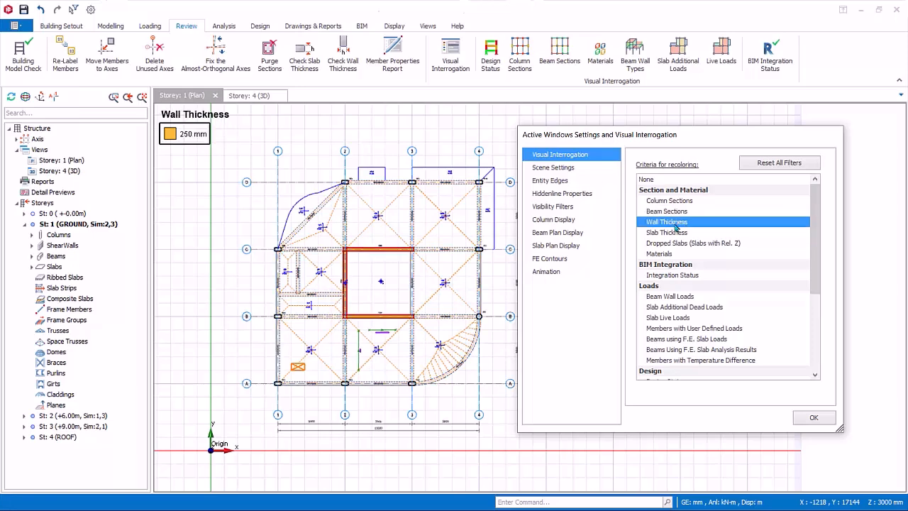
{"action": "left_click", "coordinate": [679, 234]}
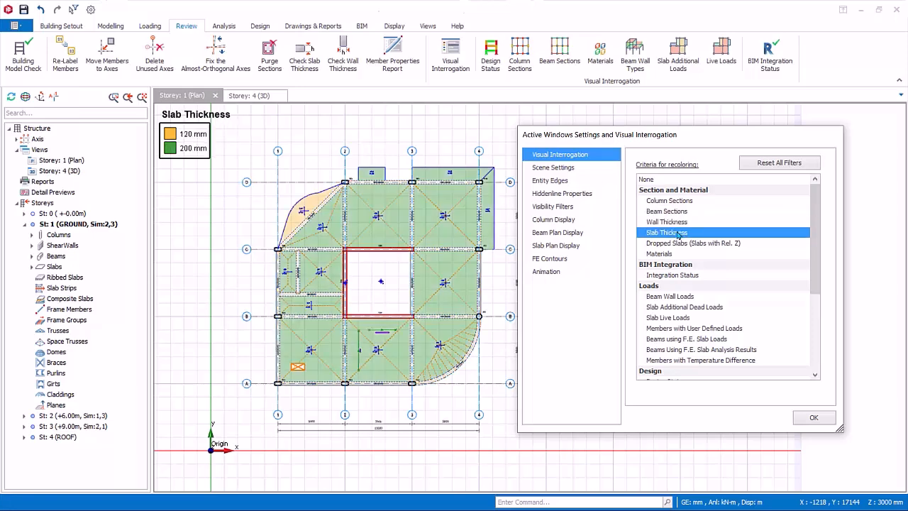
{"action": "left_click", "coordinate": [679, 244]}
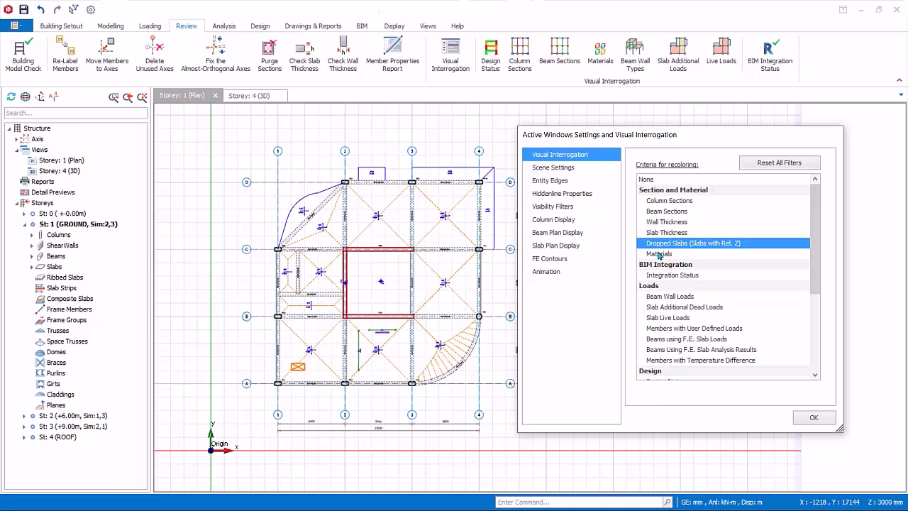
{"action": "left_click", "coordinate": [658, 254]}
Step: Recolour the plan by each load criterion from Beam Wall Loads to Beams Using F.E. Slab Analysis Results, ending with None
{"action": "left_click", "coordinate": [665, 298]}
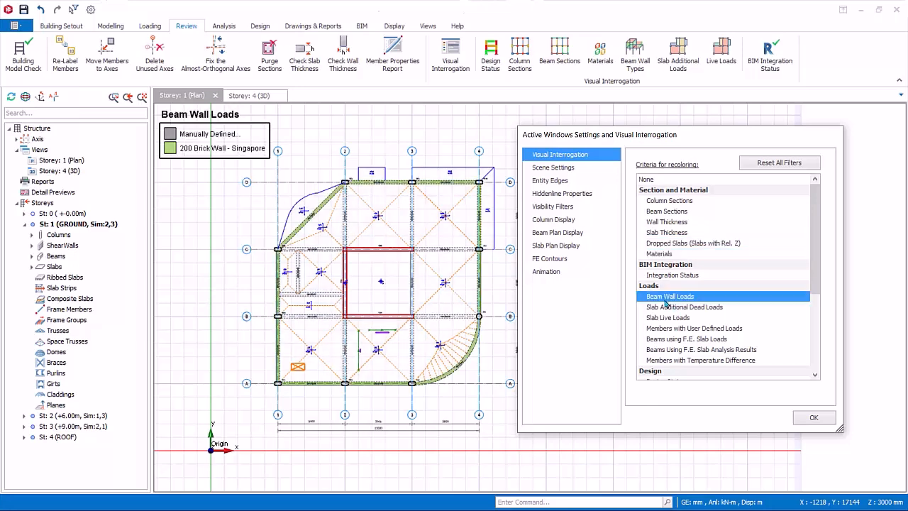
{"action": "left_click", "coordinate": [673, 309]}
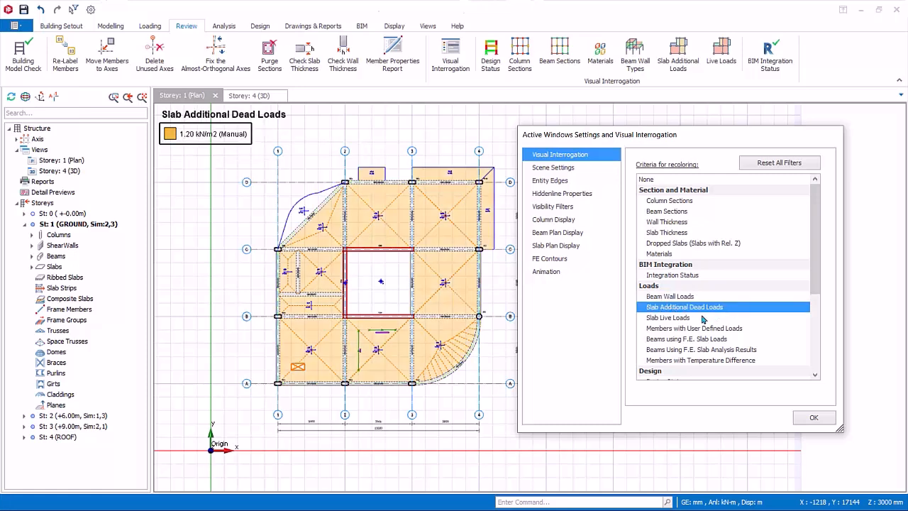
{"action": "left_click", "coordinate": [700, 319]}
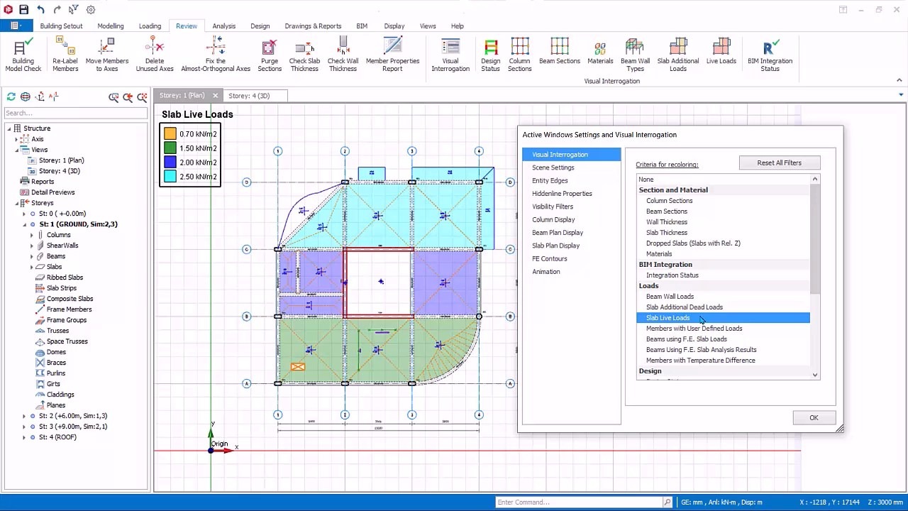
{"action": "left_click", "coordinate": [735, 329]}
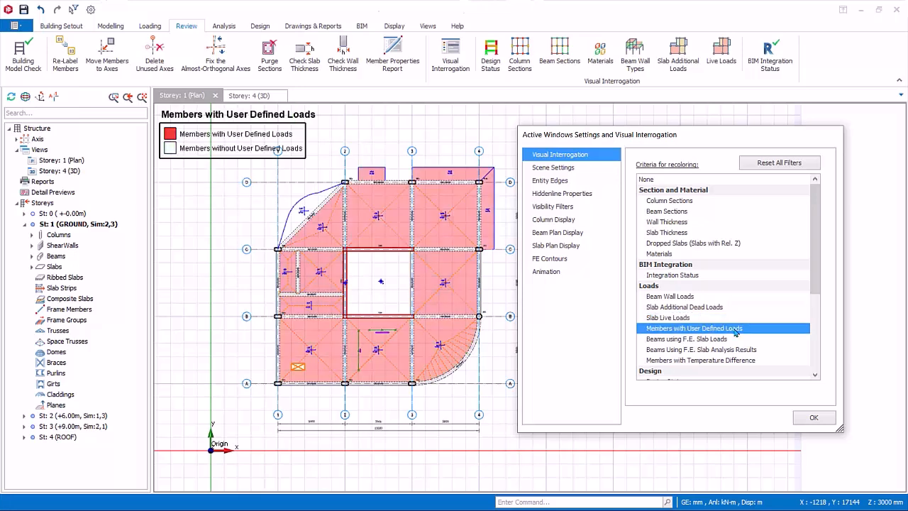
{"action": "left_click", "coordinate": [720, 341]}
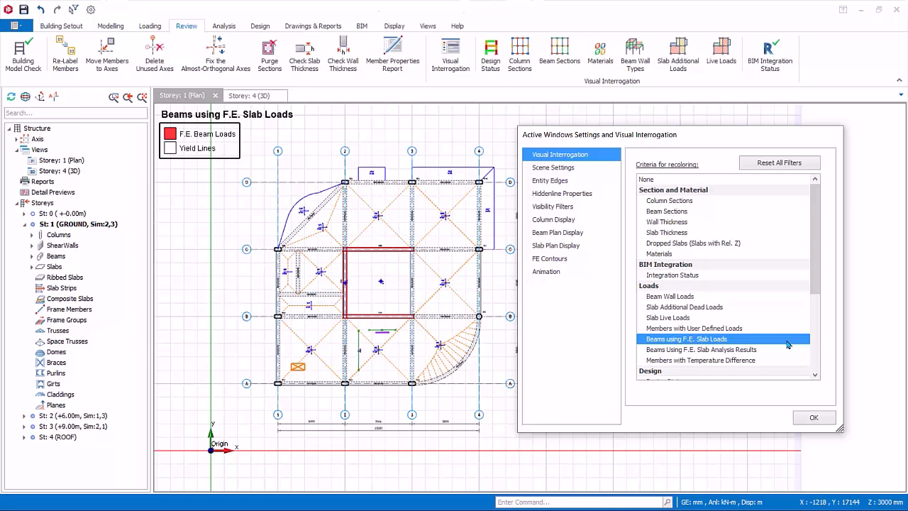
{"action": "left_click", "coordinate": [757, 350]}
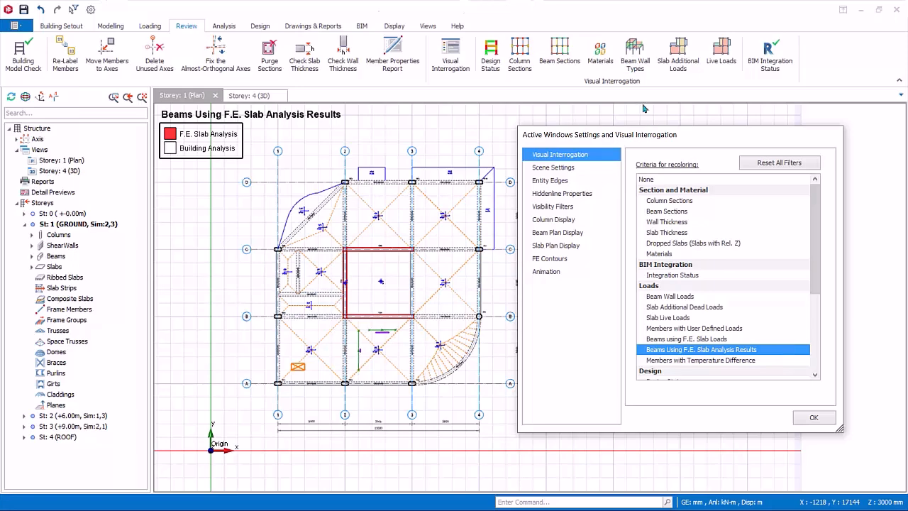
{"action": "left_click_drag", "start_coordinate": [670, 142], "coordinate": [698, 143]}
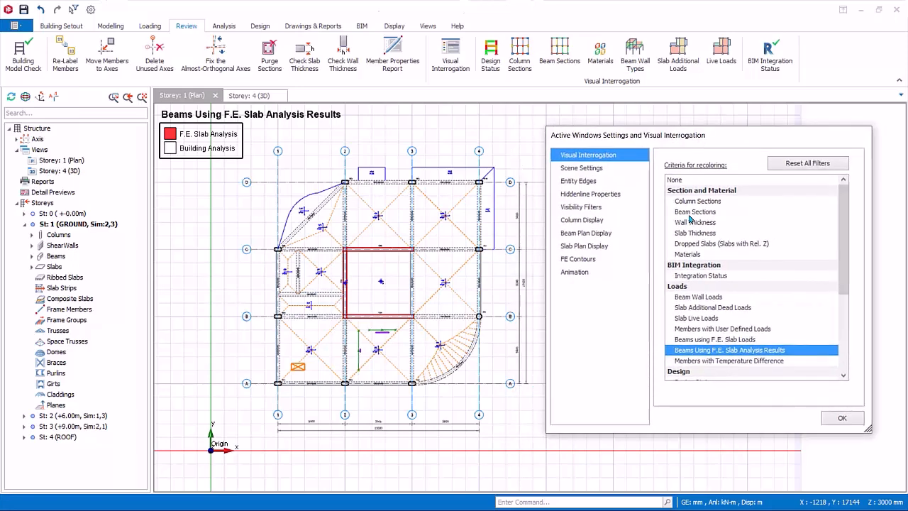
{"action": "left_click", "coordinate": [685, 181]}
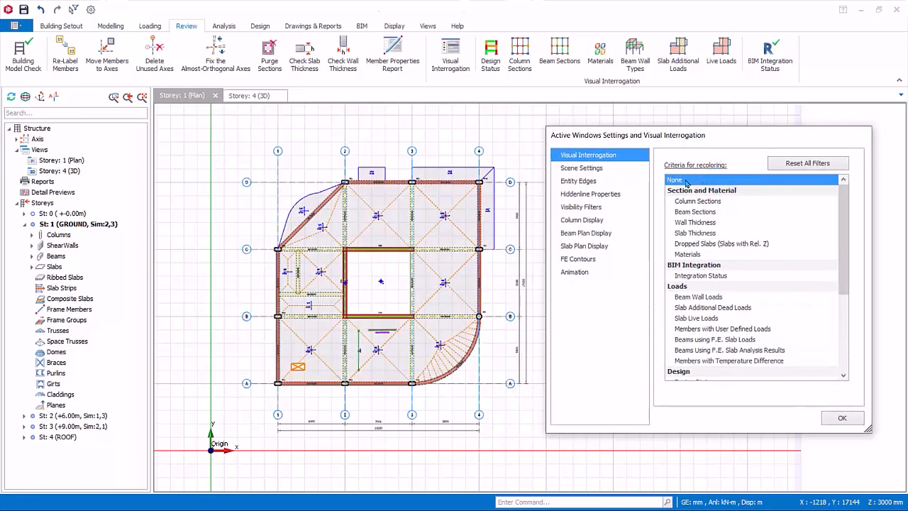
Step: In the scene settings, switch the compass on and off again, and the coordinate axis off and back on
{"action": "left_click", "coordinate": [583, 169]}
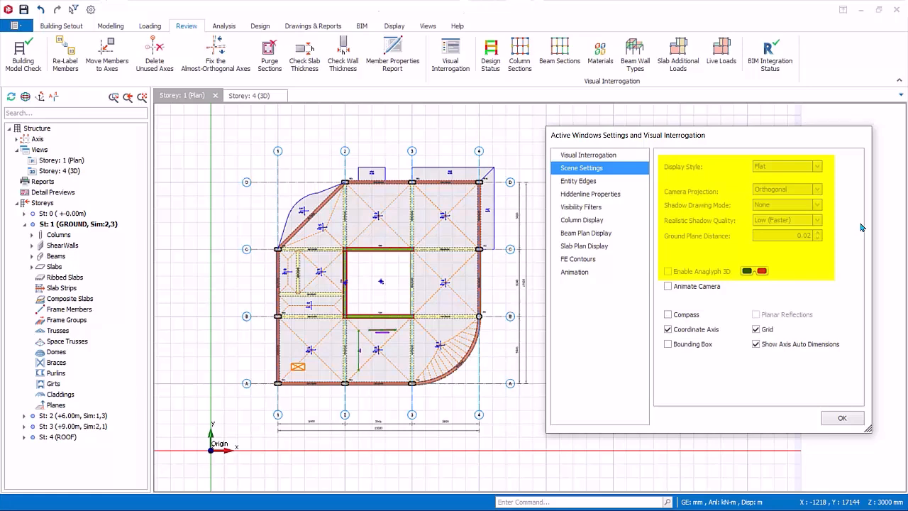
{"action": "left_click", "coordinate": [669, 315]}
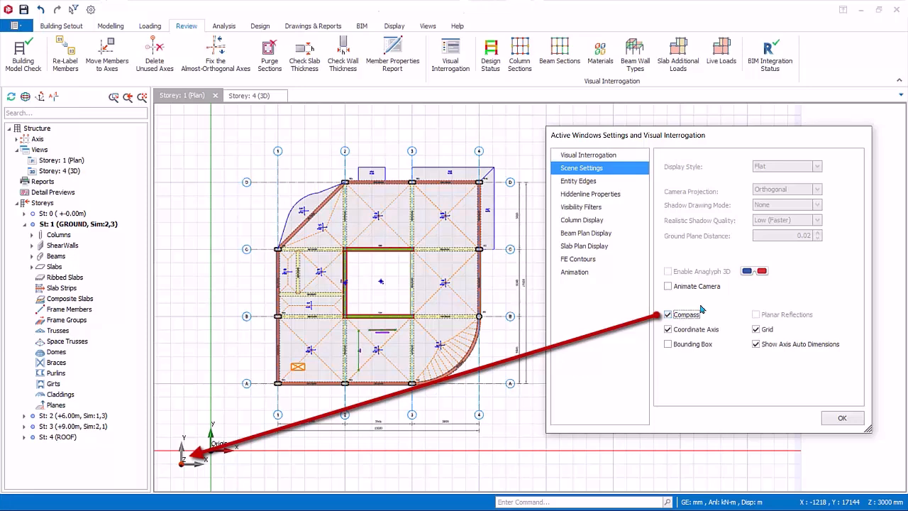
{"action": "left_click", "coordinate": [669, 315]}
{"action": "left_click", "coordinate": [668, 329]}
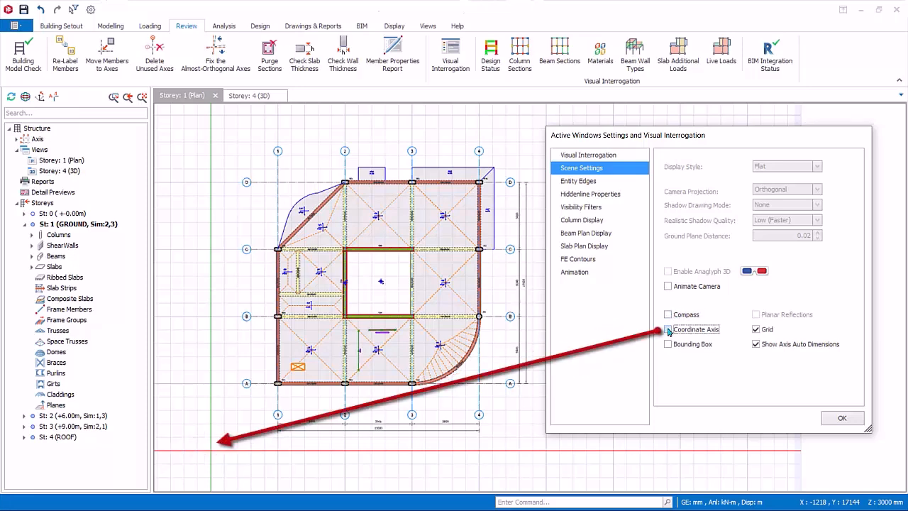
{"action": "left_click", "coordinate": [668, 330]}
Step: Hide the grid in the storey 1 plan view
{"action": "left_click", "coordinate": [757, 330]}
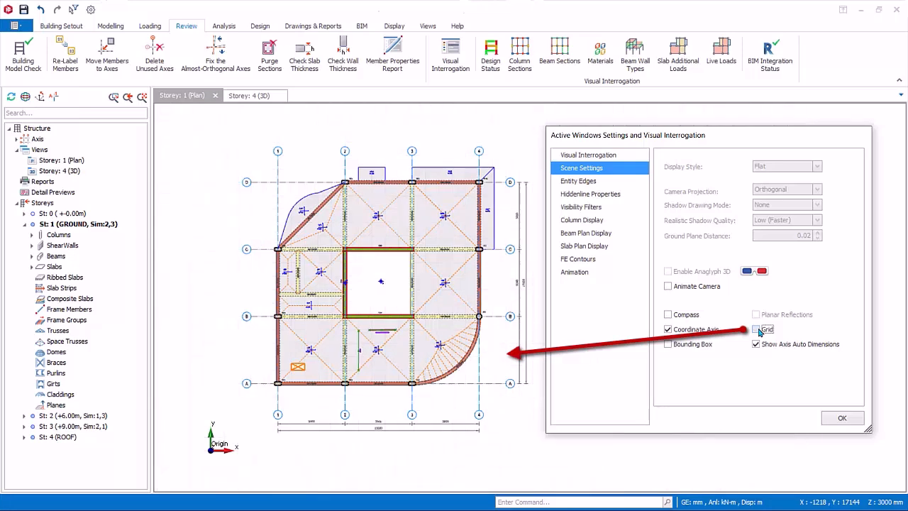
Step: Show the grid again in the storey 1 plan and turn off the axis auto dimensions
{"action": "left_click", "coordinate": [757, 330]}
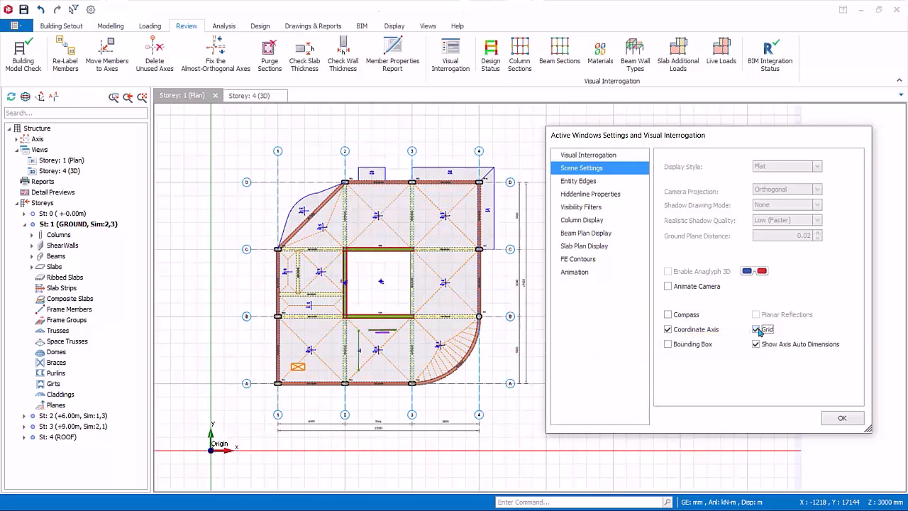
{"action": "left_click", "coordinate": [756, 344]}
Step: Switch the plan's bounding box display on and off again
{"action": "left_click", "coordinate": [667, 344]}
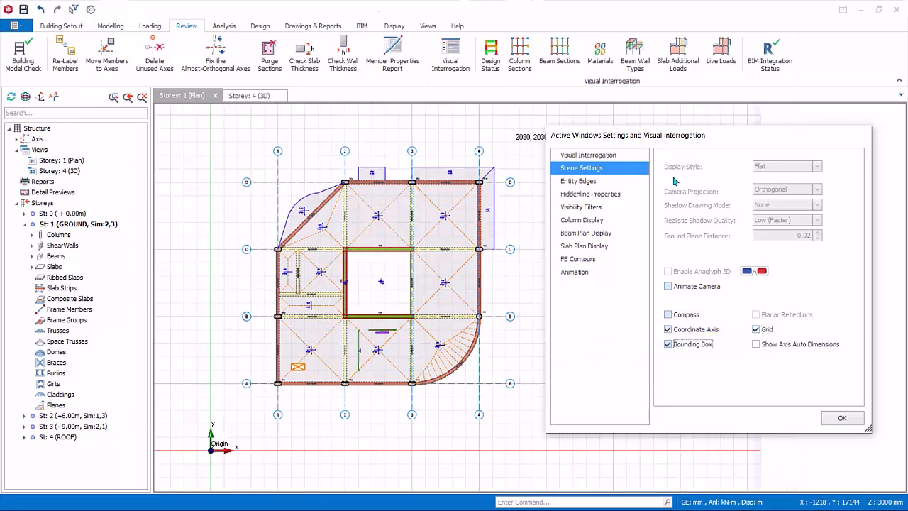
{"action": "left_click_drag", "start_coordinate": [677, 140], "coordinate": [682, 166]}
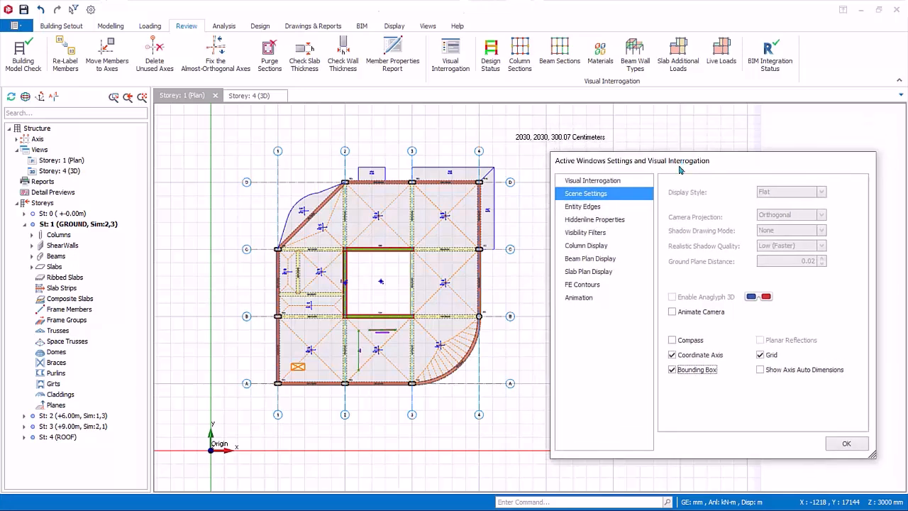
{"action": "left_click", "coordinate": [672, 369]}
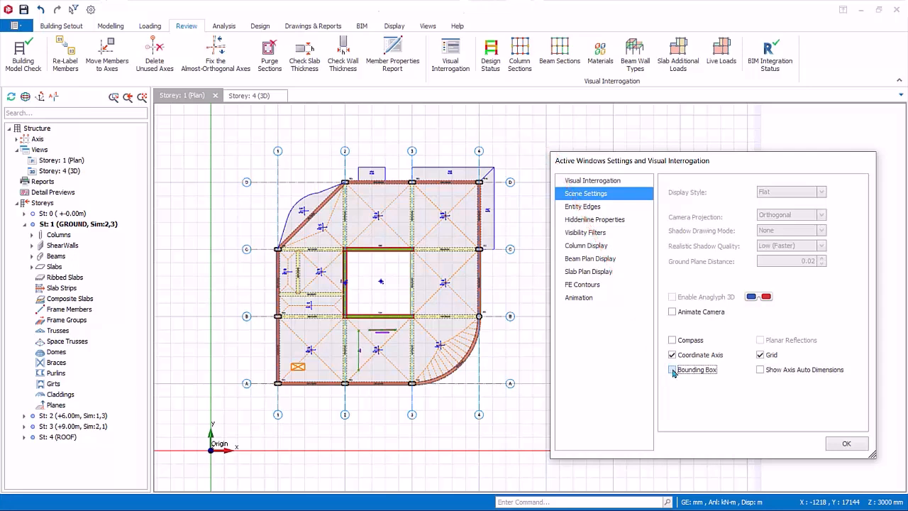
Step: Review the Entity Edges, Hiddenline Properties and Visibility Filters settings, including the Frame Axis and Member Type filter options
{"action": "left_click", "coordinate": [588, 211]}
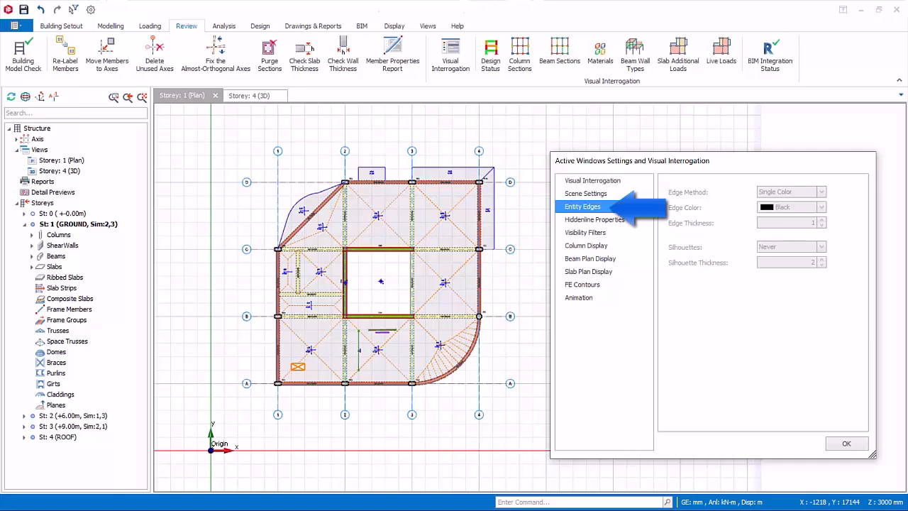
{"action": "left_click", "coordinate": [619, 221]}
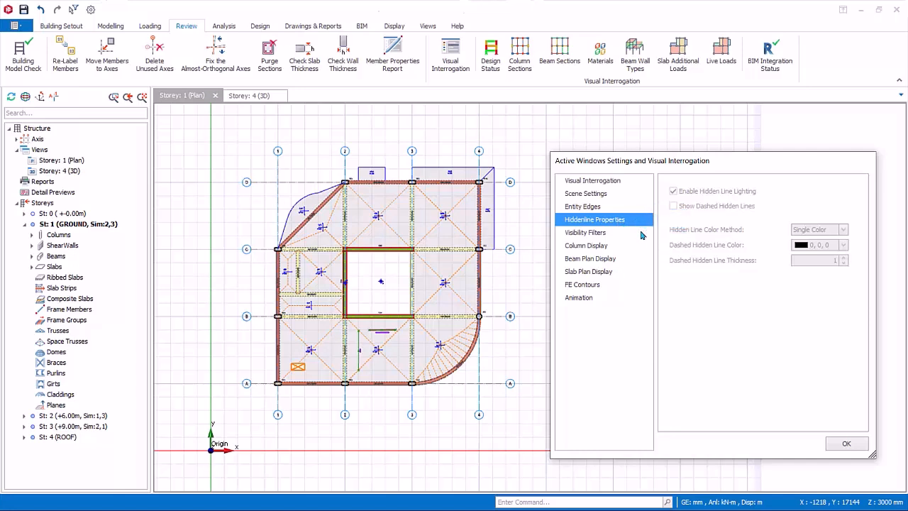
{"action": "left_click", "coordinate": [572, 233]}
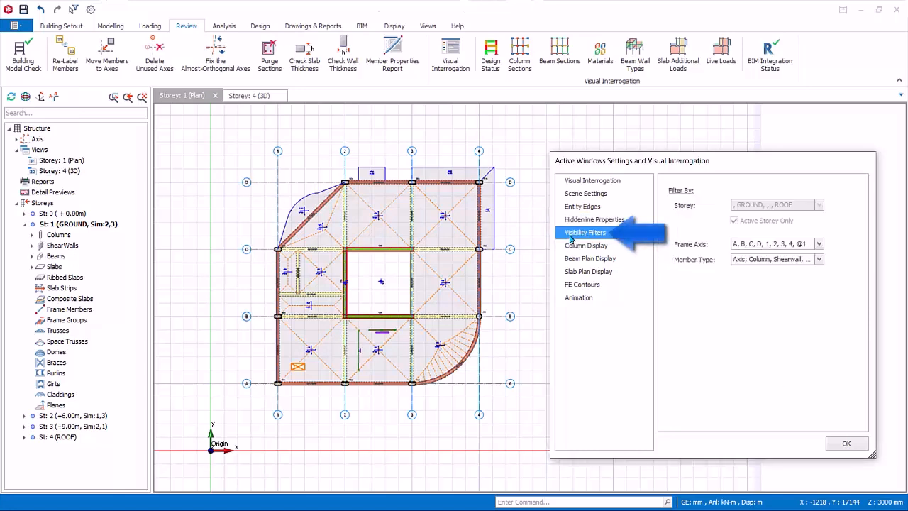
{"action": "left_click", "coordinate": [819, 245]}
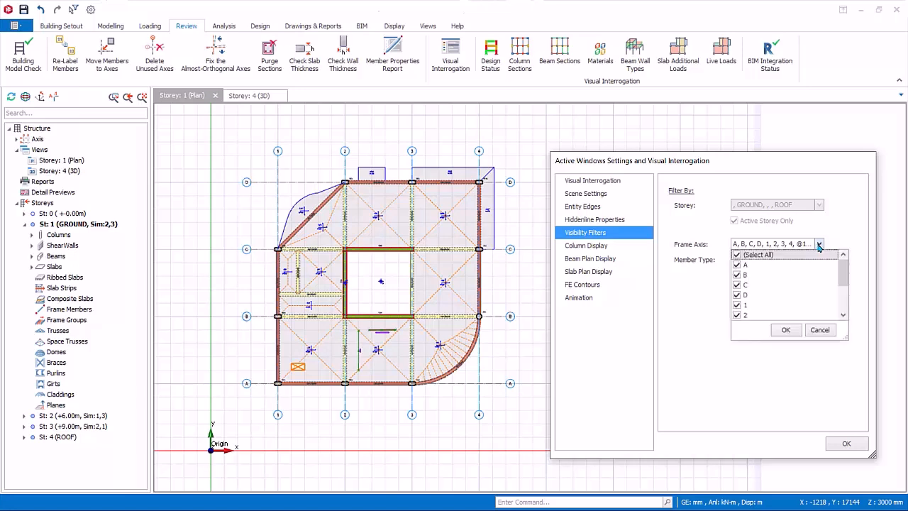
{"action": "left_click", "coordinate": [819, 245]}
{"action": "left_click", "coordinate": [819, 245]}
{"action": "left_click", "coordinate": [818, 245]}
{"action": "left_click", "coordinate": [819, 259]}
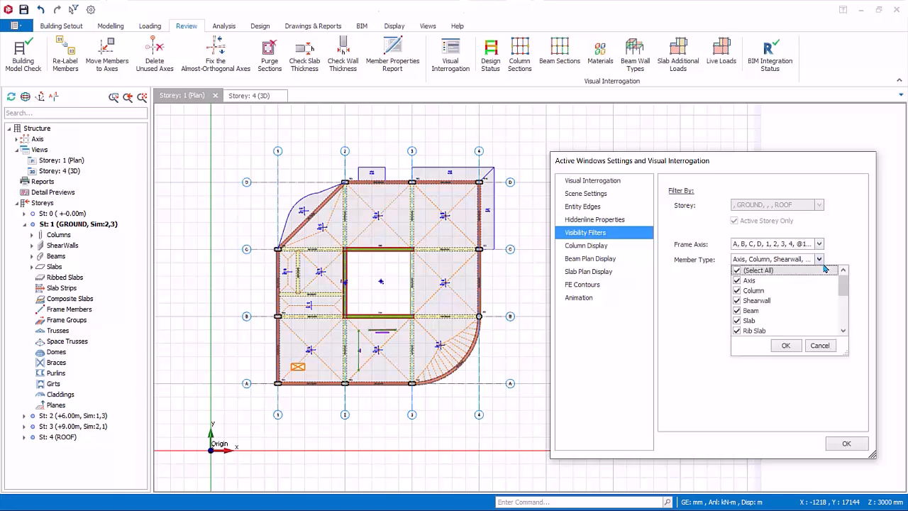
Step: Enable the Axial Load results for the column display and look through the available loadings without selecting any
{"action": "left_click", "coordinate": [585, 246]}
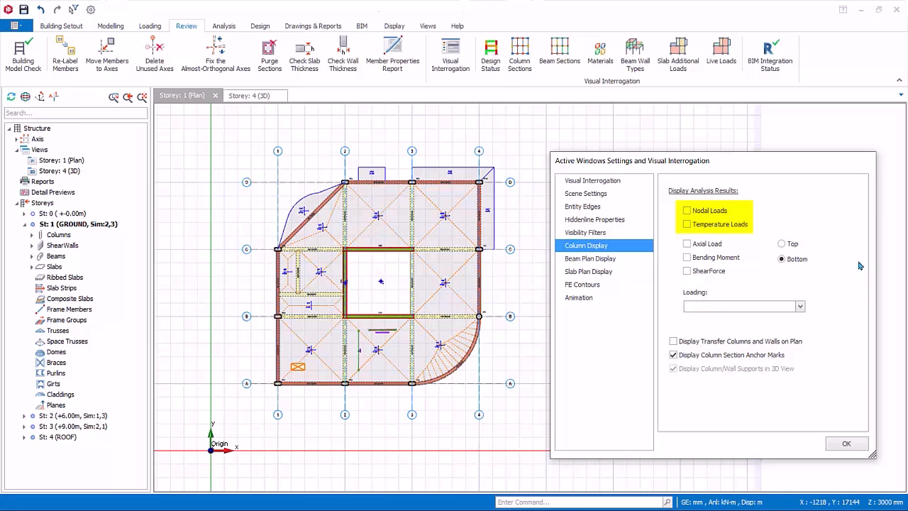
{"action": "left_click", "coordinate": [687, 244]}
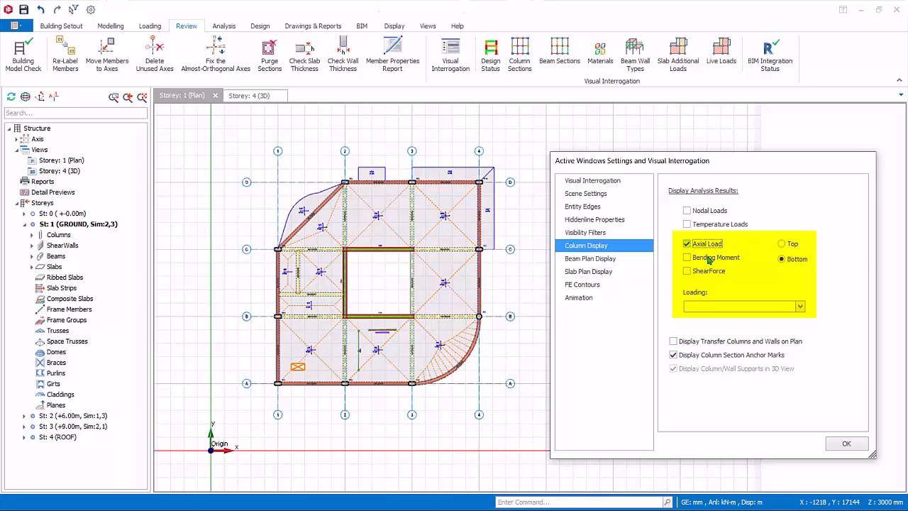
{"action": "left_click", "coordinate": [799, 307]}
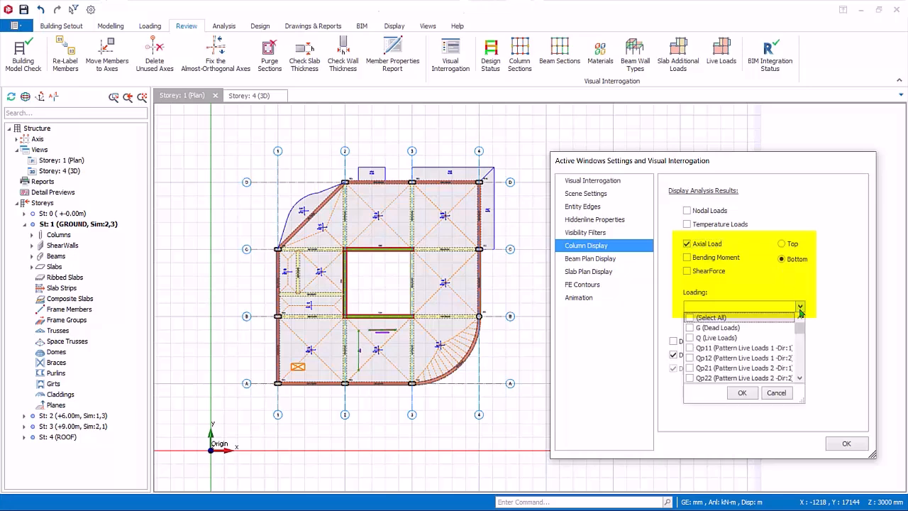
{"action": "left_click_drag", "start_coordinate": [800, 326], "coordinate": [805, 357]}
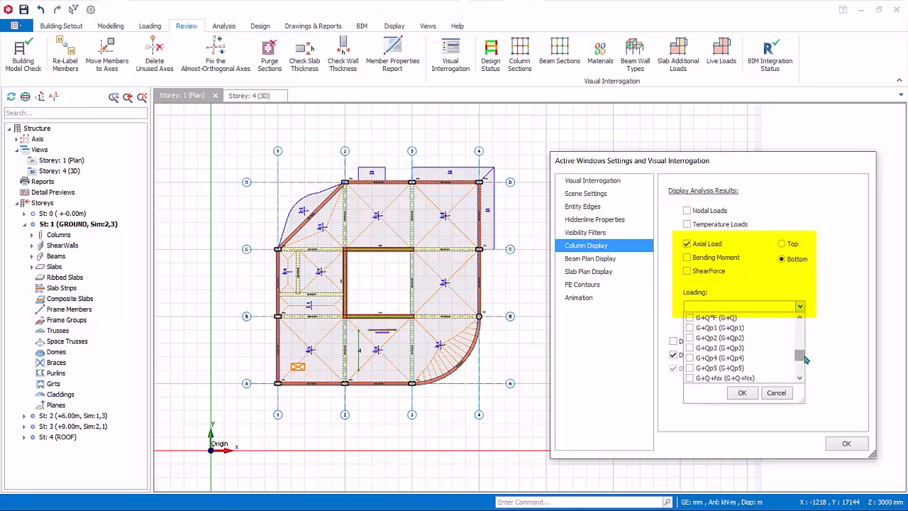
{"action": "left_click", "coordinate": [781, 390]}
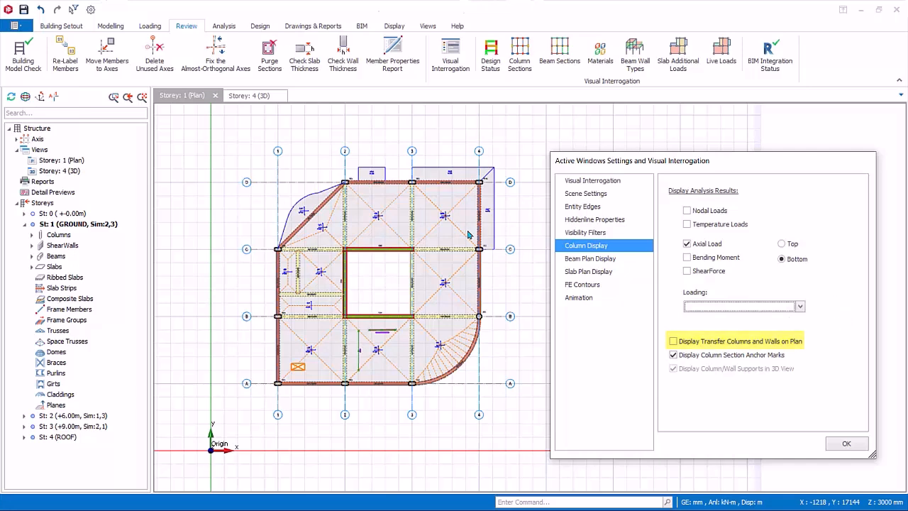
Step: Turn on the partition wall label, load value and height in the beam plan display, and turn all three off again
{"action": "left_click", "coordinate": [586, 259]}
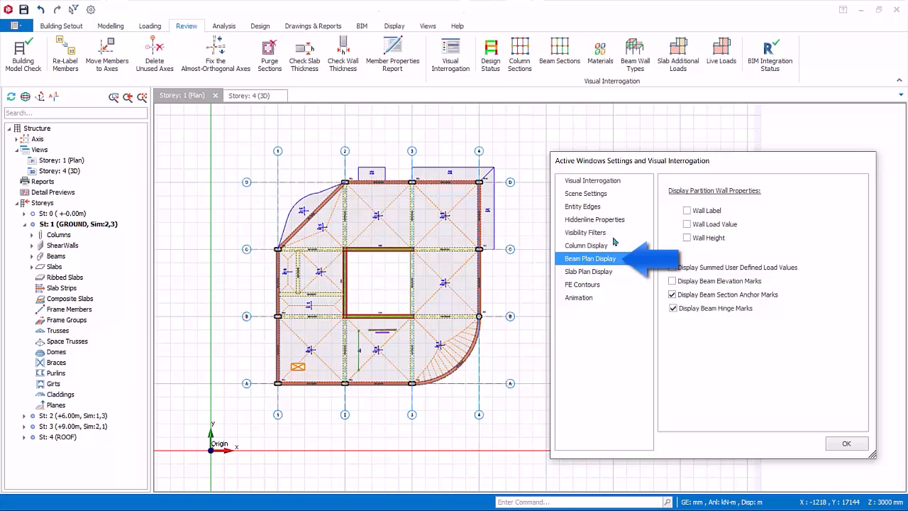
{"action": "left_click", "coordinate": [687, 212]}
{"action": "left_click", "coordinate": [687, 224]}
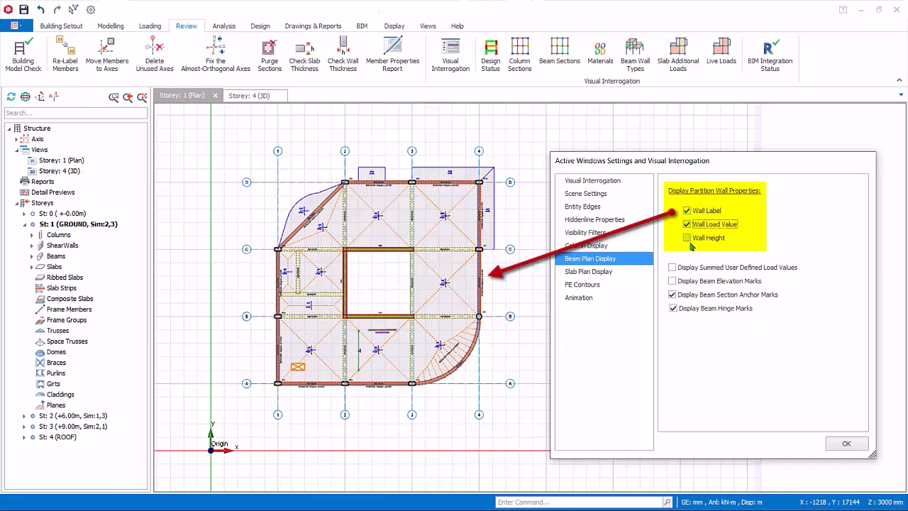
{"action": "left_click", "coordinate": [687, 238]}
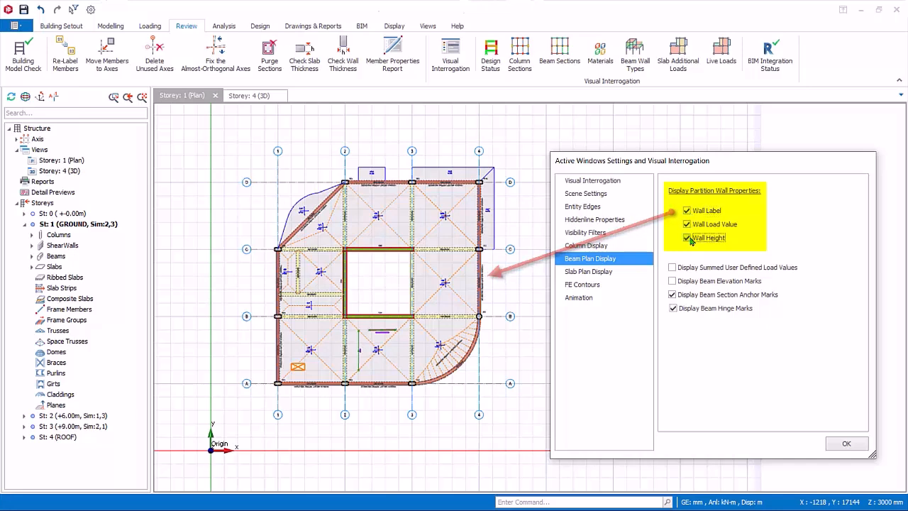
{"action": "left_click", "coordinate": [686, 237]}
{"action": "left_click", "coordinate": [686, 225]}
{"action": "left_click", "coordinate": [687, 210]}
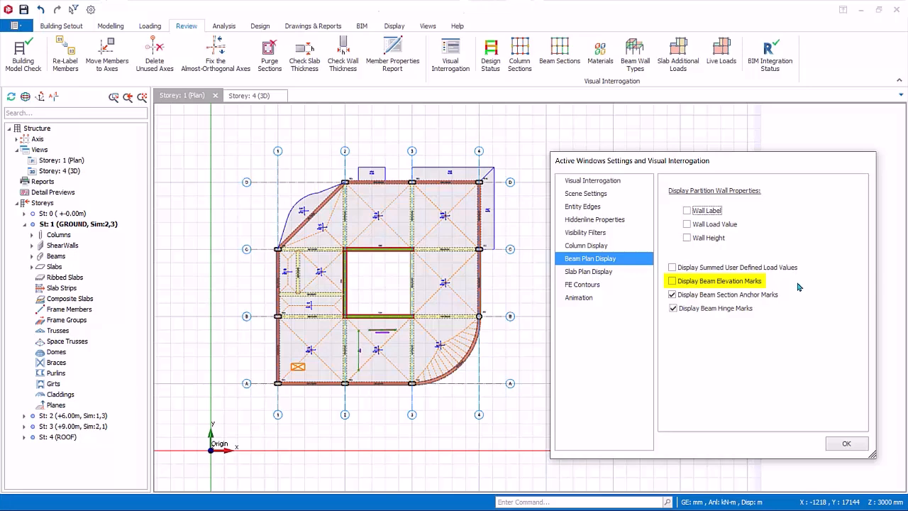
Step: Display the slab direction indicators and the permanent and live load values on the storey 1 plan
{"action": "left_click", "coordinate": [589, 272]}
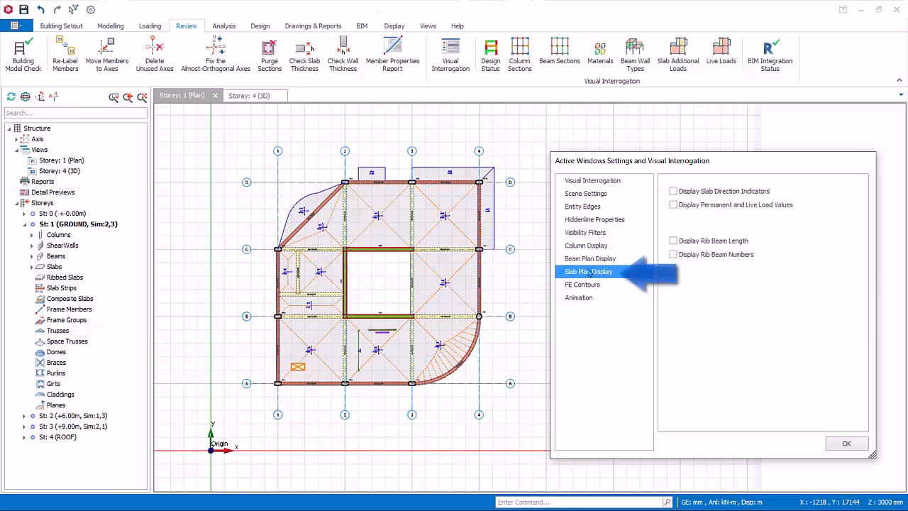
{"action": "left_click", "coordinate": [673, 191]}
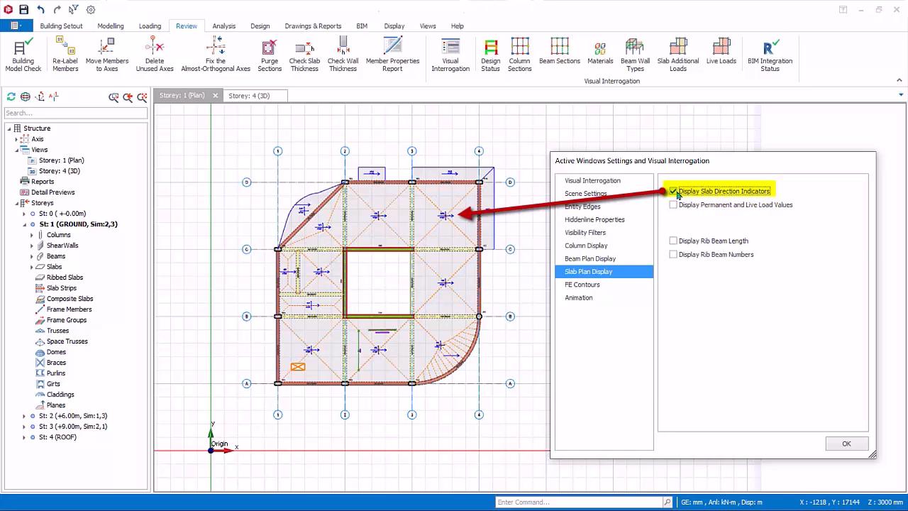
{"action": "left_click", "coordinate": [673, 204]}
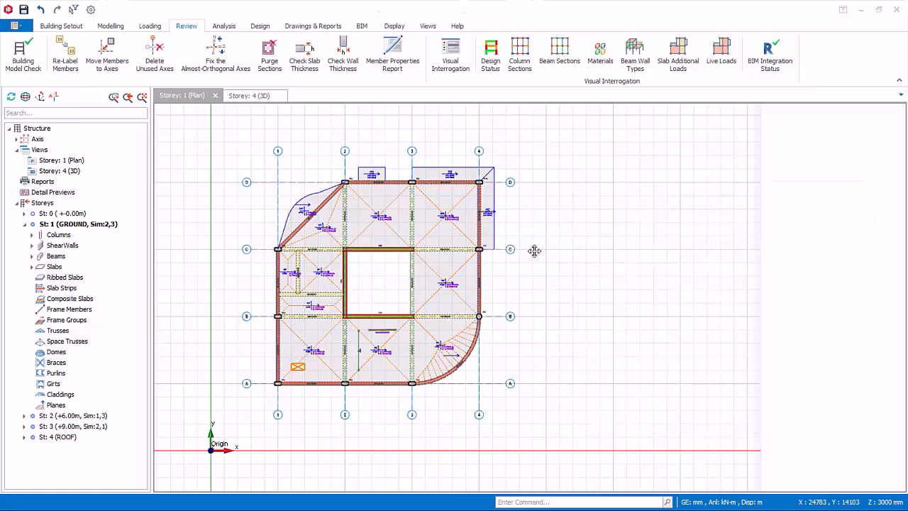
{"action": "scroll", "coordinate": [385, 237], "scroll_direction": "up", "scroll_amount": 3}
{"action": "scroll", "coordinate": [426, 304], "scroll_direction": "down", "scroll_amount": 1}
{"action": "scroll", "coordinate": [425, 301], "scroll_direction": "up", "scroll_amount": 2}
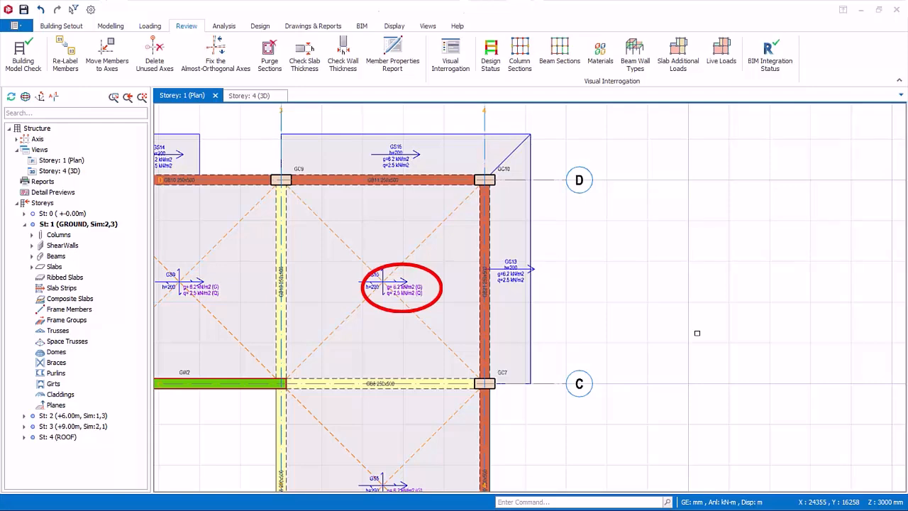
Step: Reopen the Visual Interrogation settings and turn off the slab direction indicators and the permanent and live load values
{"action": "left_click", "coordinate": [453, 56]}
{"action": "left_click_drag", "start_coordinate": [447, 109], "coordinate": [717, 121]}
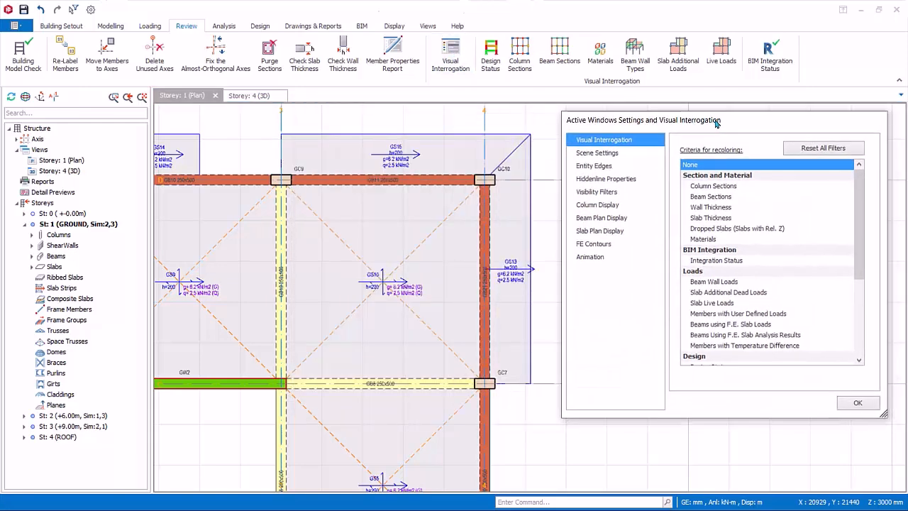
{"action": "left_click", "coordinate": [602, 232]}
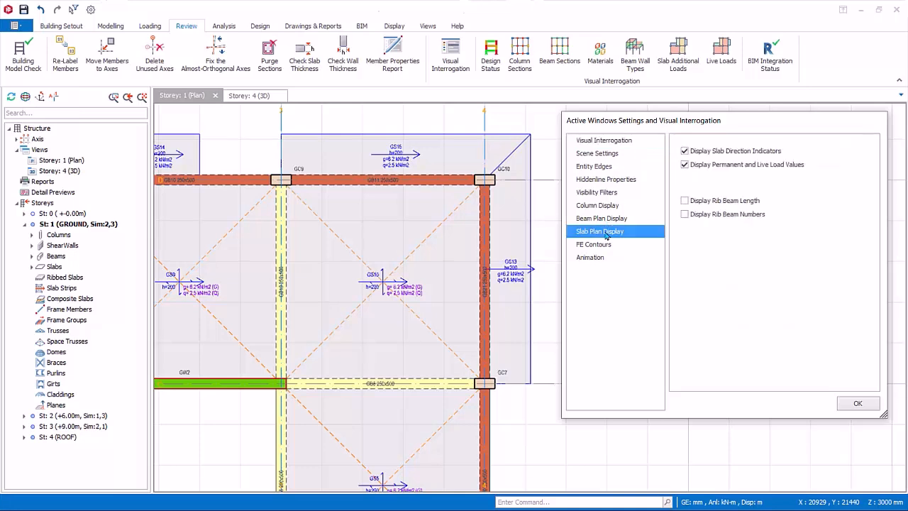
{"action": "left_click", "coordinate": [684, 151]}
{"action": "left_click", "coordinate": [684, 165]}
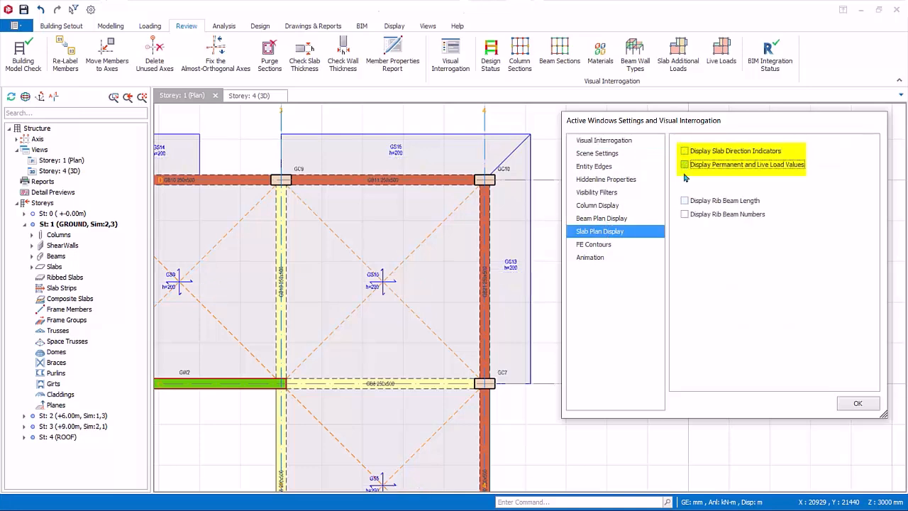
Step: Review the FE Contours and Animation settings for the plan view and close the settings
{"action": "left_click", "coordinate": [610, 246]}
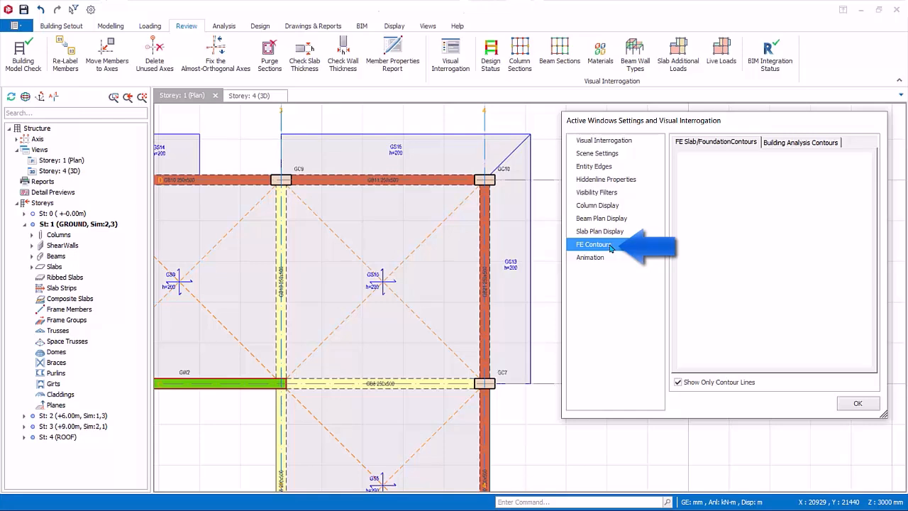
{"action": "left_click", "coordinate": [592, 261]}
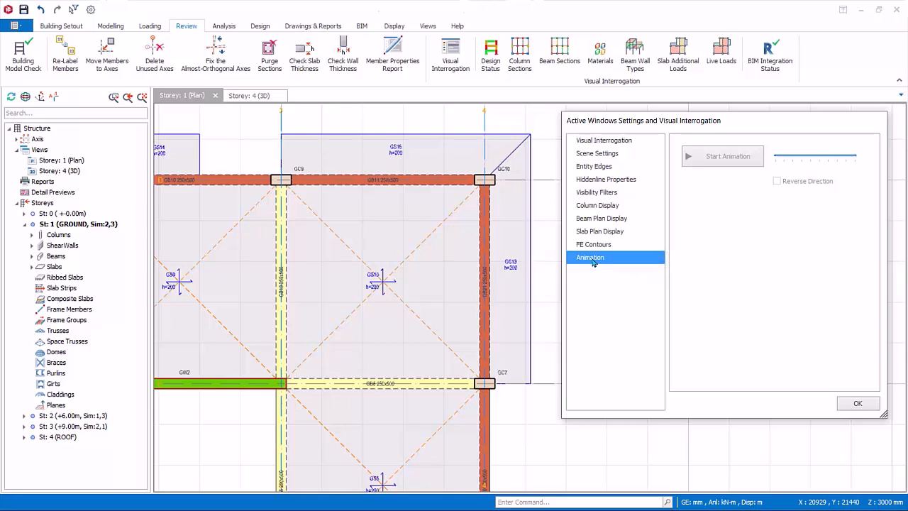
{"action": "left_click", "coordinate": [856, 403]}
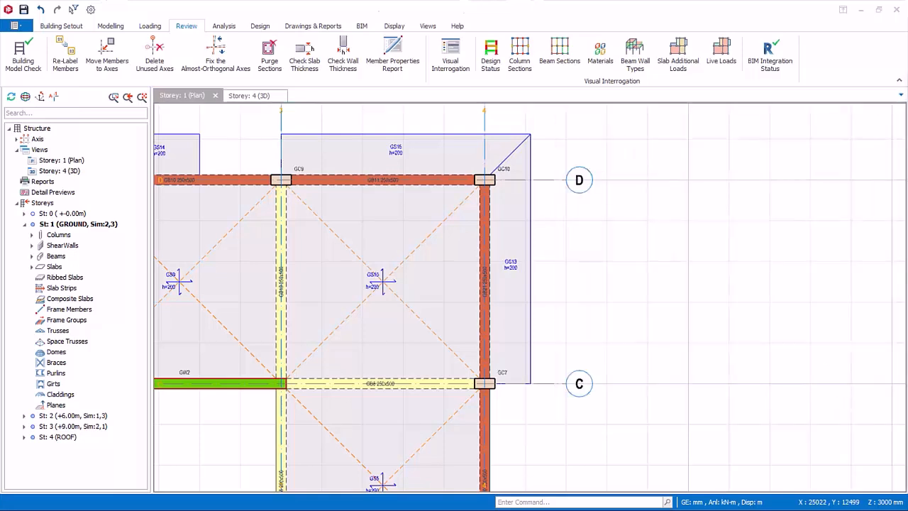
Step: In the storey 4 3D view, recolour the model by Column Sections, Beam Sections, Wall Thickness and Slab Thickness, ending with None
{"action": "left_click", "coordinate": [257, 99]}
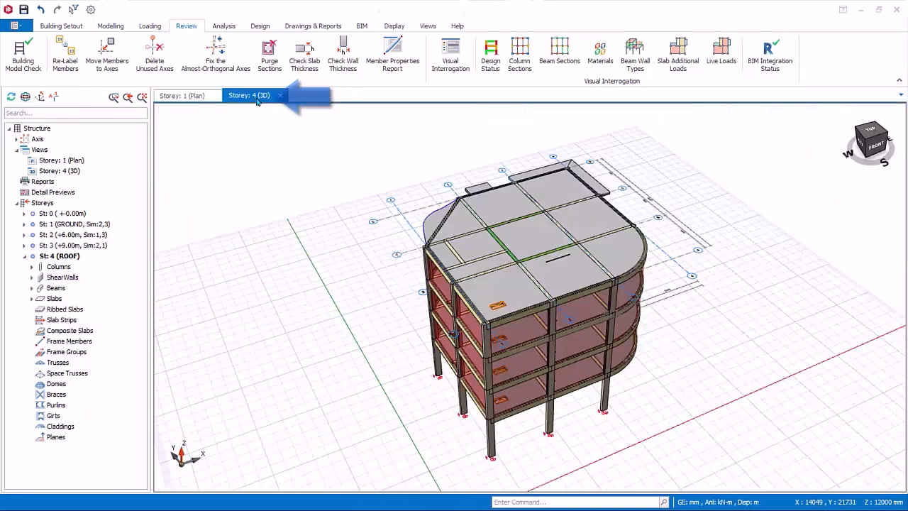
{"action": "left_click", "coordinate": [454, 58]}
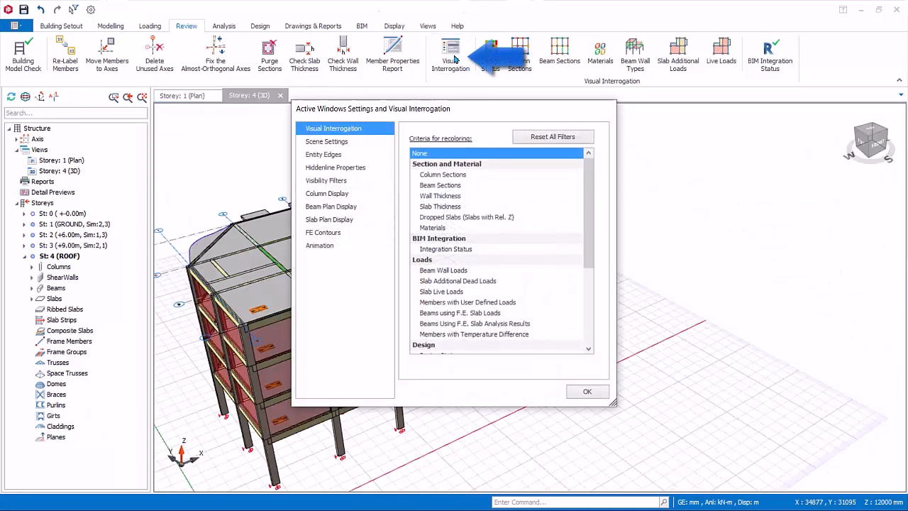
{"action": "left_click_drag", "start_coordinate": [441, 113], "coordinate": [636, 141]}
{"action": "left_click", "coordinate": [639, 198]}
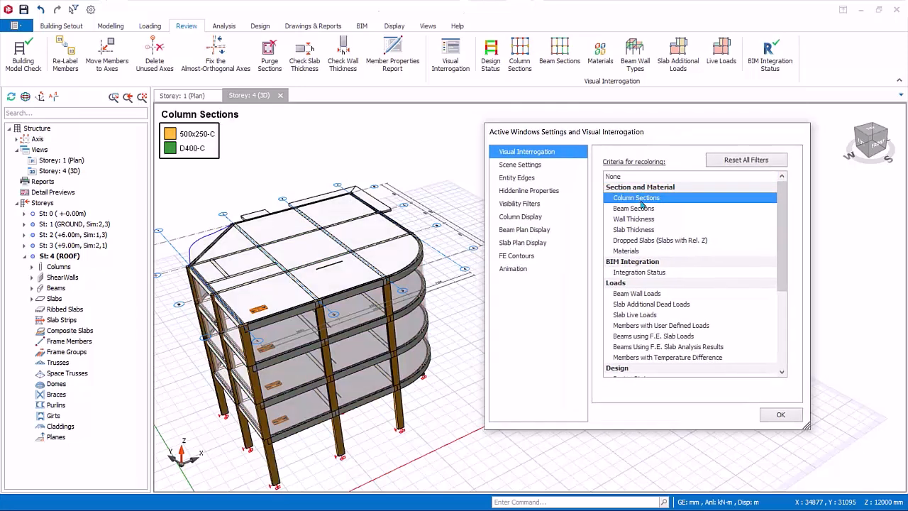
{"action": "left_click", "coordinate": [642, 210]}
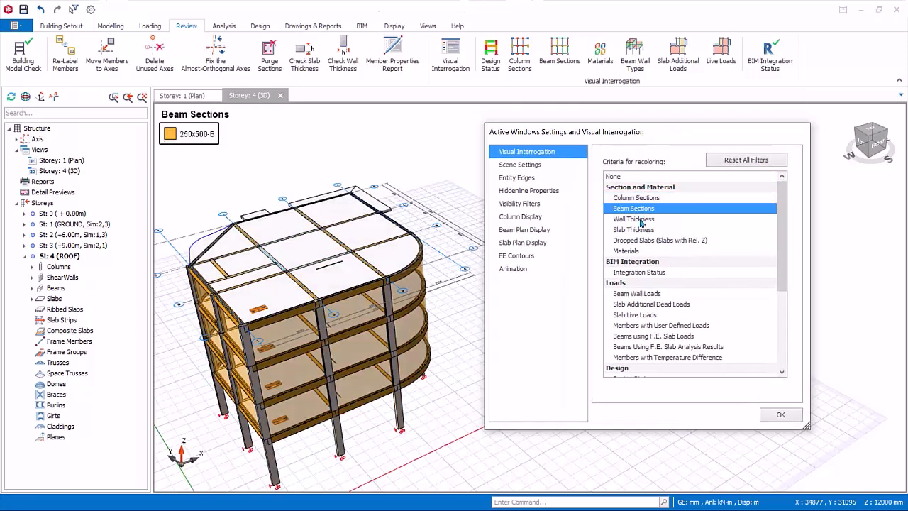
{"action": "left_click", "coordinate": [641, 220]}
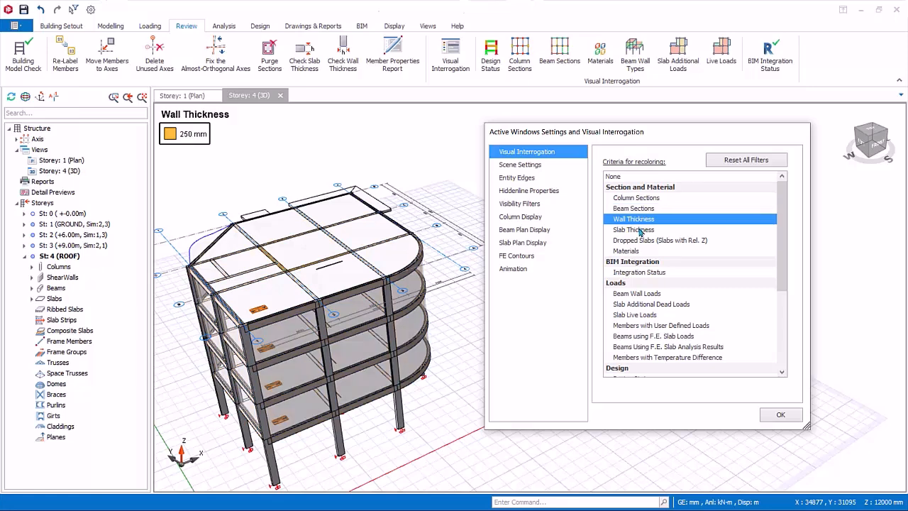
{"action": "left_click", "coordinate": [638, 229]}
{"action": "left_click", "coordinate": [625, 178]}
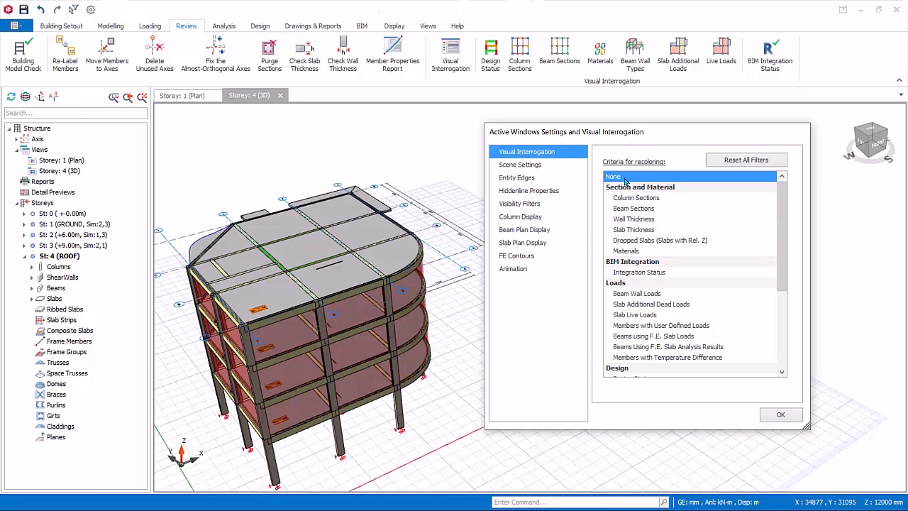
Step: Run the 3D view animation at a higher speed, stop it, and close the Visual Interrogation settings
{"action": "left_click", "coordinate": [523, 216]}
{"action": "left_click", "coordinate": [529, 229]}
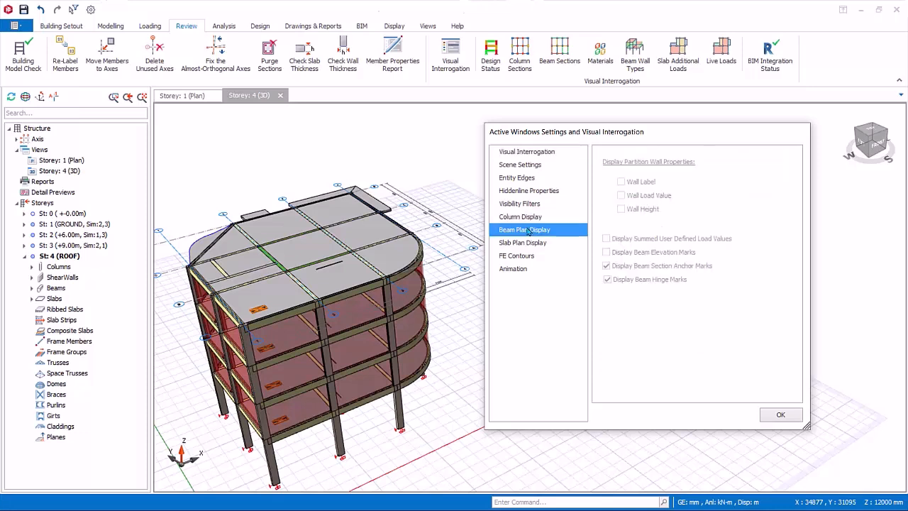
{"action": "left_click", "coordinate": [515, 268]}
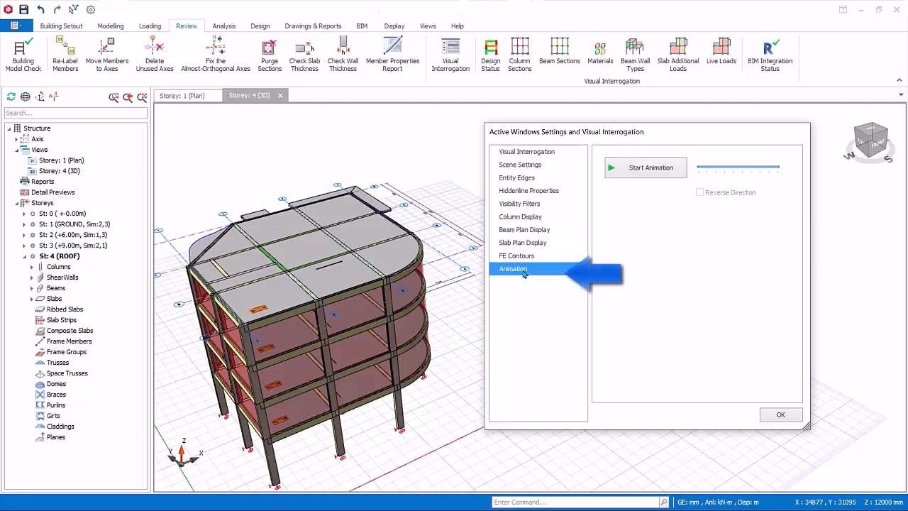
{"action": "left_click_drag", "start_coordinate": [627, 135], "coordinate": [669, 138]}
{"action": "left_click", "coordinate": [697, 172]}
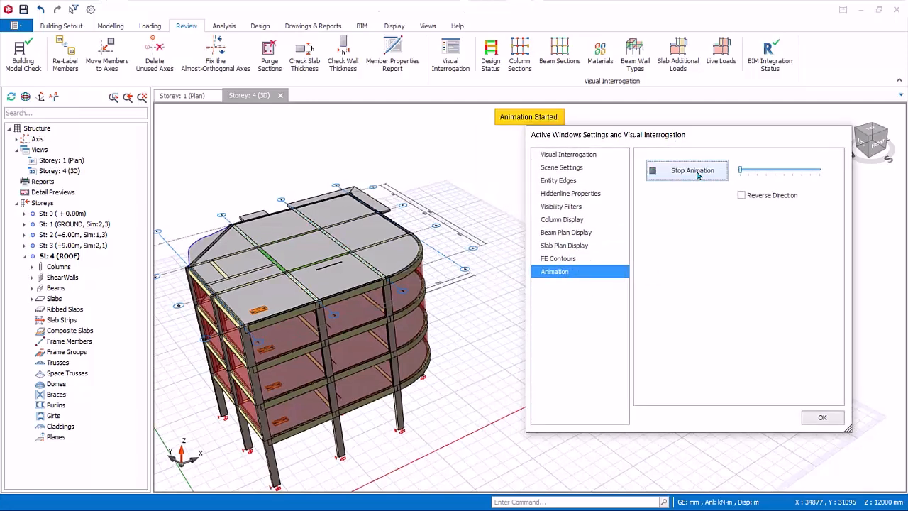
{"action": "left_click_drag", "start_coordinate": [745, 171], "coordinate": [811, 172]}
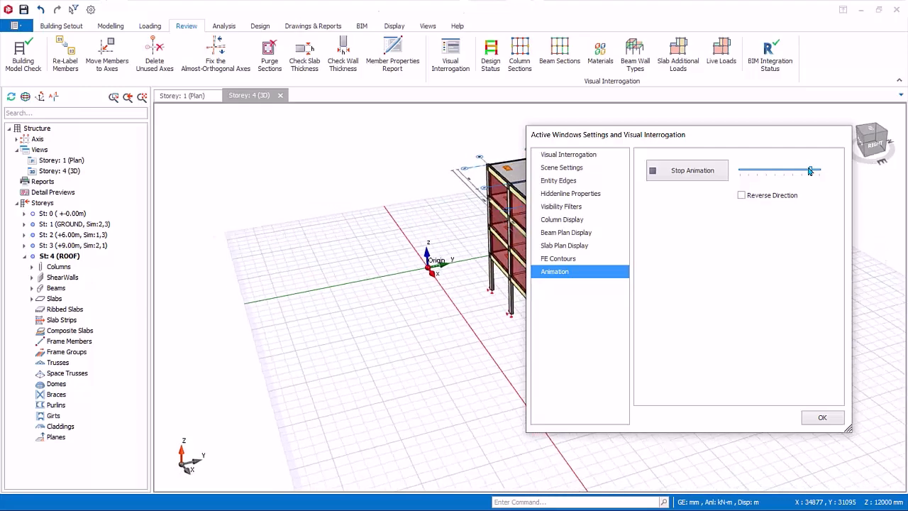
{"action": "left_click", "coordinate": [687, 170]}
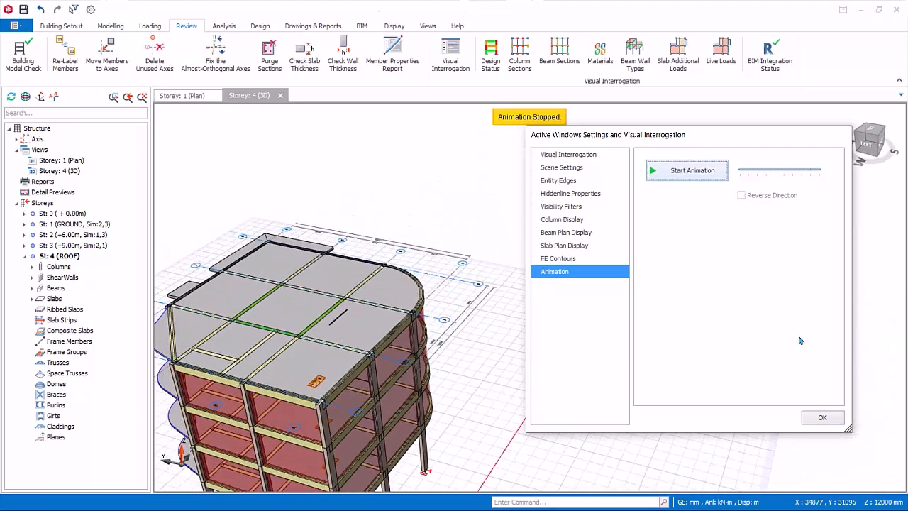
{"action": "left_click", "coordinate": [822, 418]}
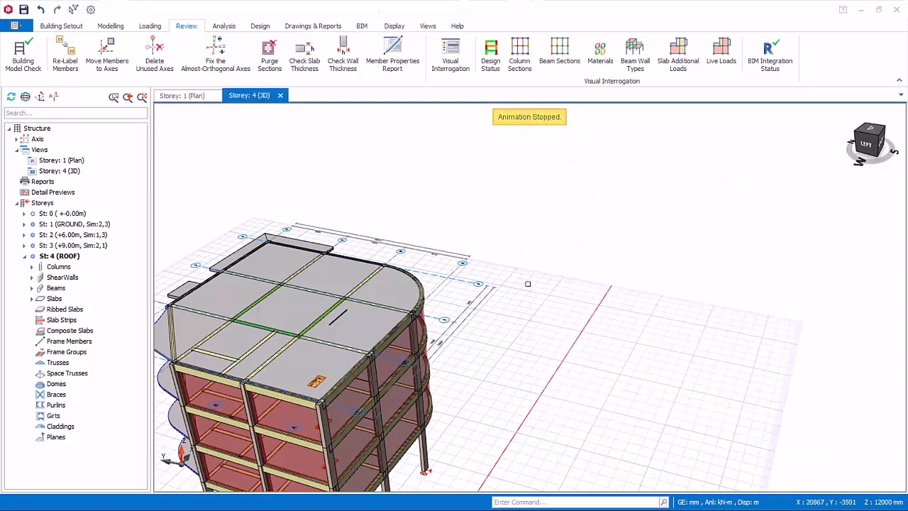
Step: Recolour the 3D model by Design Status, Column Sections, Beam Sections, Beam Wall Types, Slab Additional Loads and Live Loads, finishing with the recolouring off
{"action": "middle_click_drag", "start_coordinate": [527, 283], "coordinate": [580, 213]}
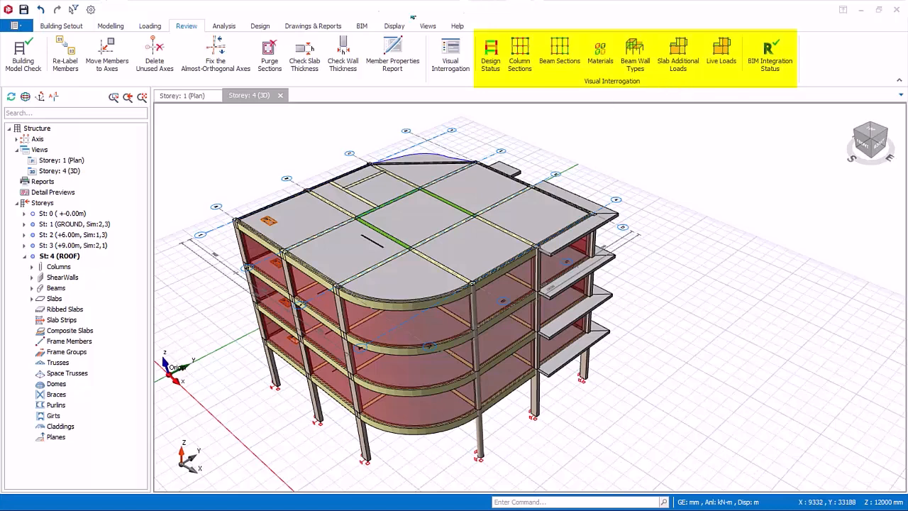
{"action": "left_click", "coordinate": [491, 58]}
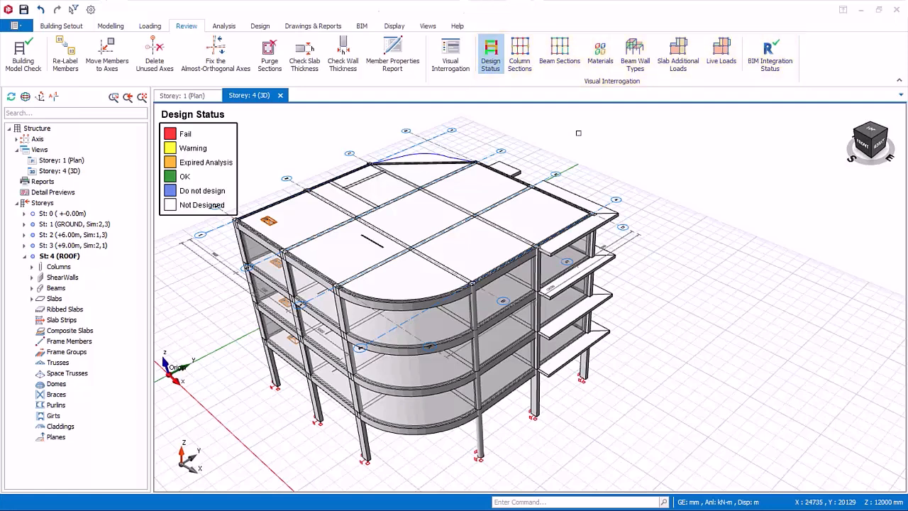
{"action": "left_click", "coordinate": [520, 61]}
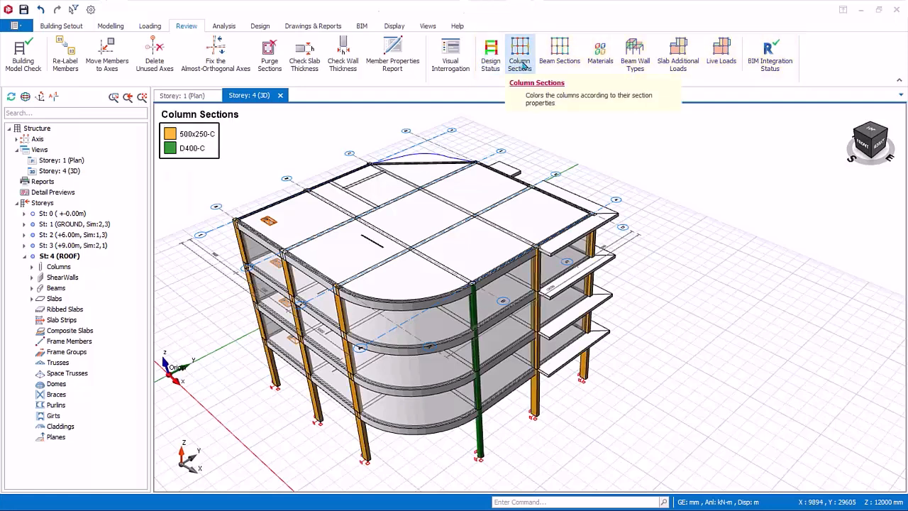
{"action": "left_click", "coordinate": [559, 53]}
{"action": "left_click", "coordinate": [635, 57]}
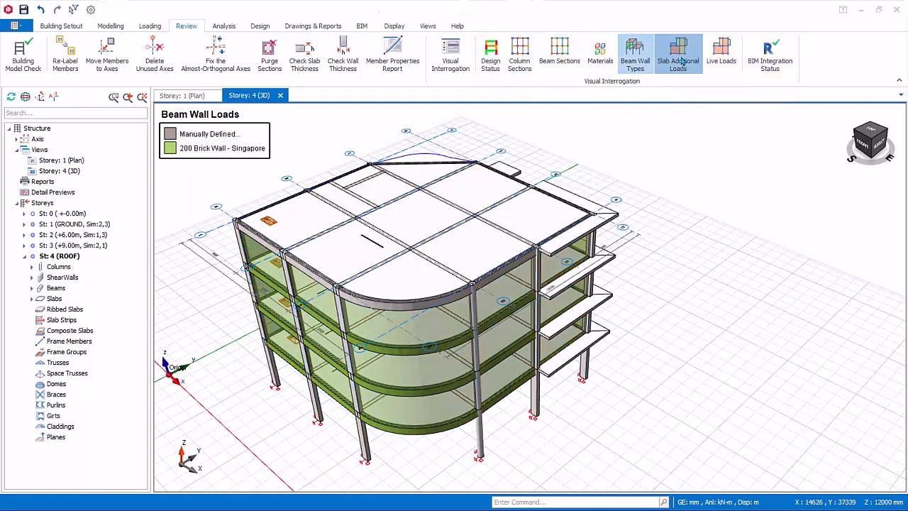
{"action": "left_click", "coordinate": [679, 57]}
{"action": "left_click", "coordinate": [721, 59]}
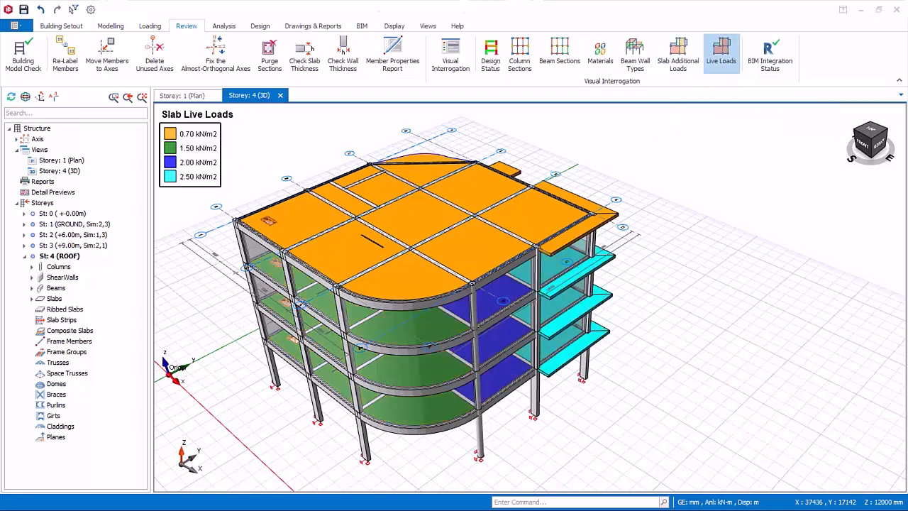
{"action": "left_click", "coordinate": [679, 57]}
{"action": "left_click", "coordinate": [679, 57]}
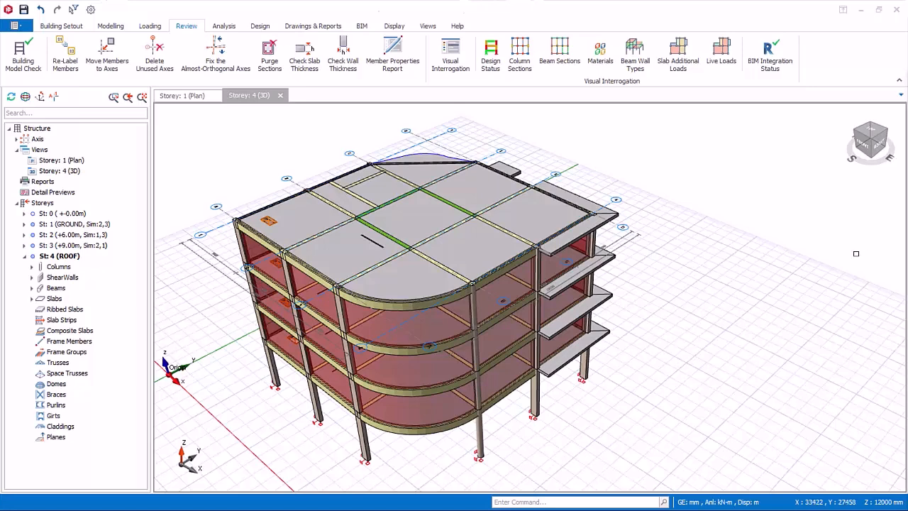
Step: Run the Building Model Check with all checks on all storeys and review its log in the text editor
{"action": "left_click", "coordinate": [27, 66]}
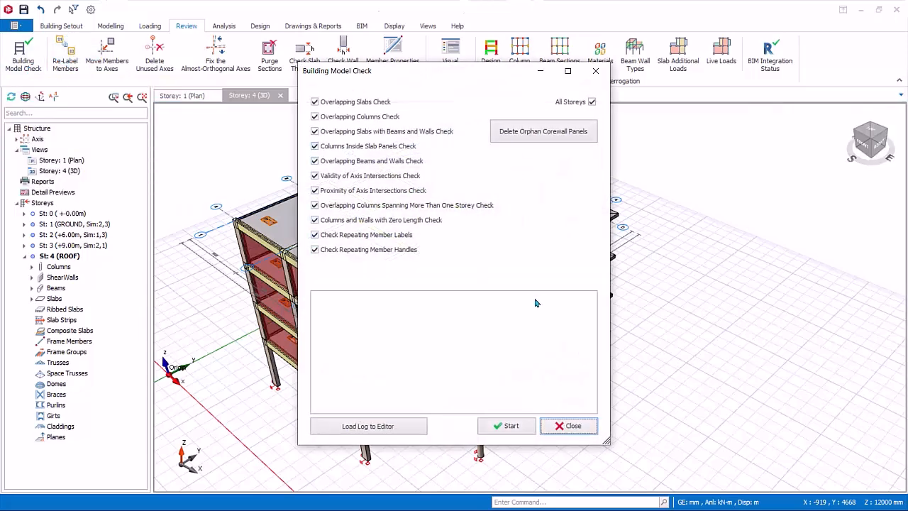
{"action": "left_click", "coordinate": [508, 425]}
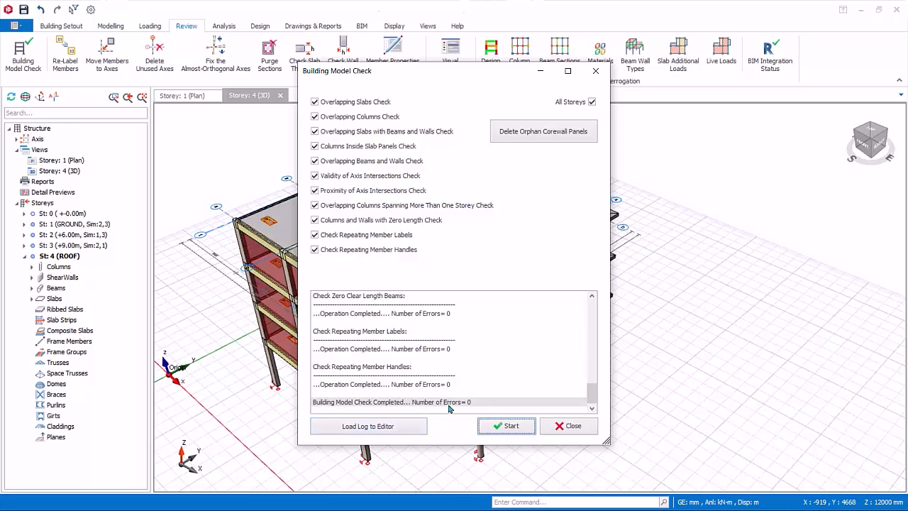
{"action": "left_click", "coordinate": [422, 428]}
{"action": "left_click_drag", "start_coordinate": [907, 141], "coordinate": [335, 54]}
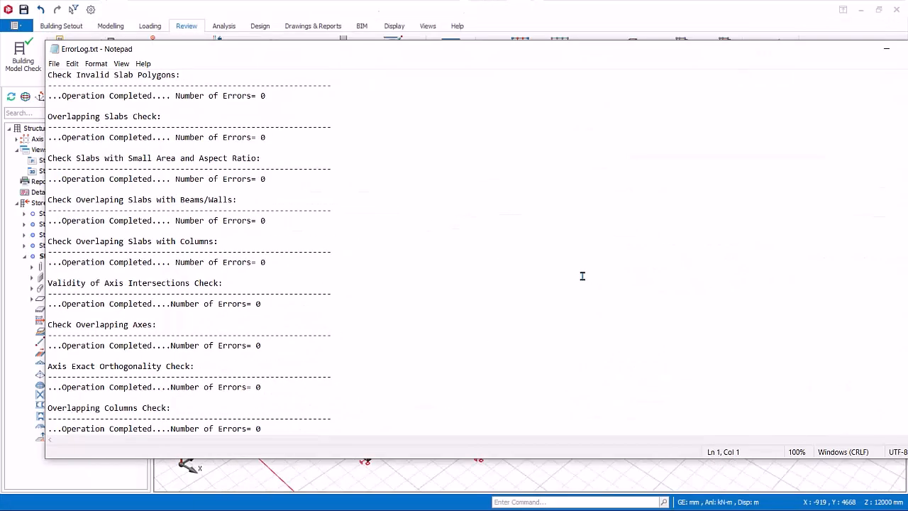
{"action": "left_click", "coordinate": [886, 48]}
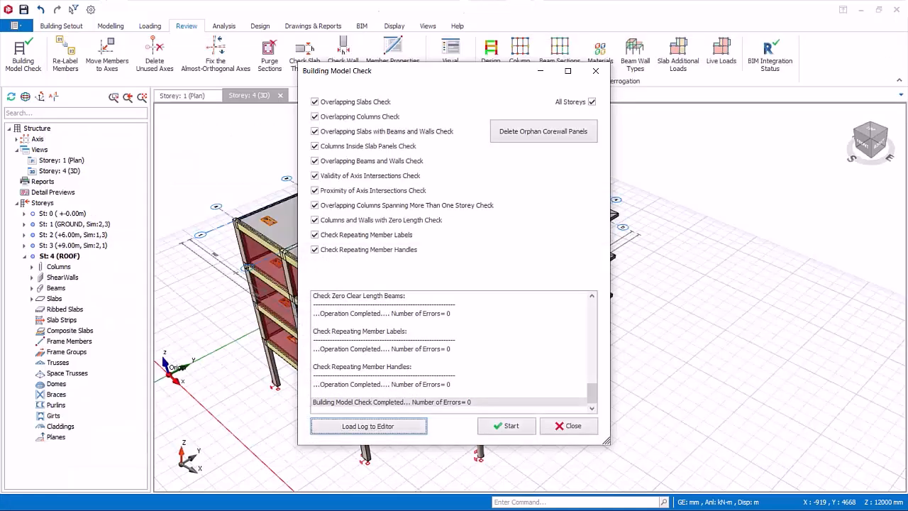
{"action": "left_click", "coordinate": [571, 425]}
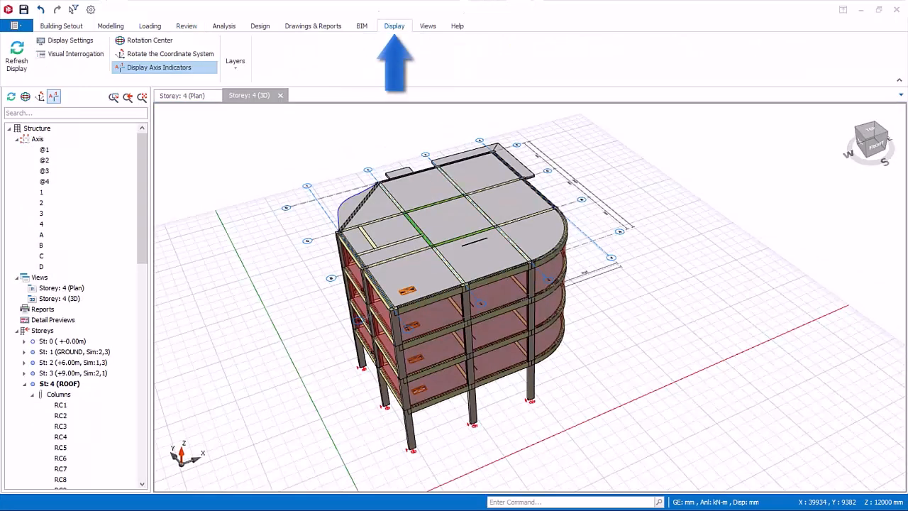
Step: Hide and redisplay the Beams, Columns and Slabs layers one after another in the storey 4 3D view
{"action": "left_click", "coordinate": [397, 31]}
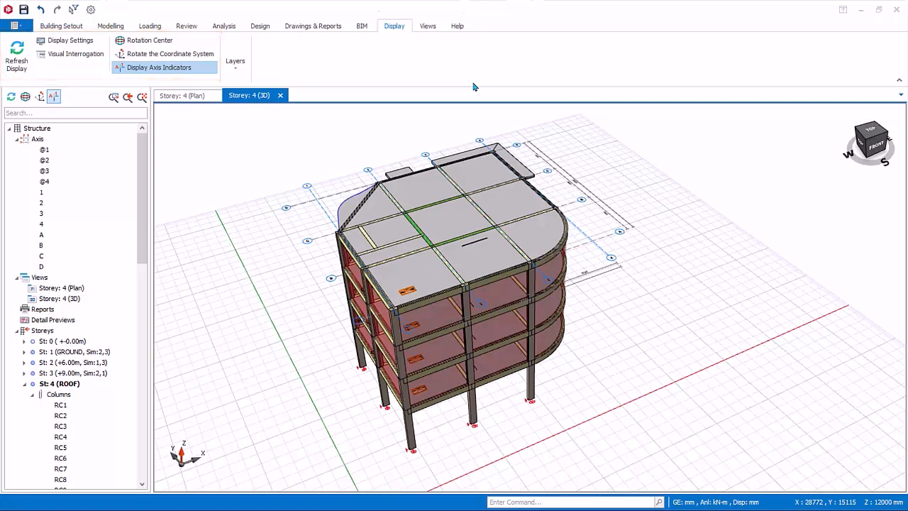
{"action": "left_click", "coordinate": [238, 68]}
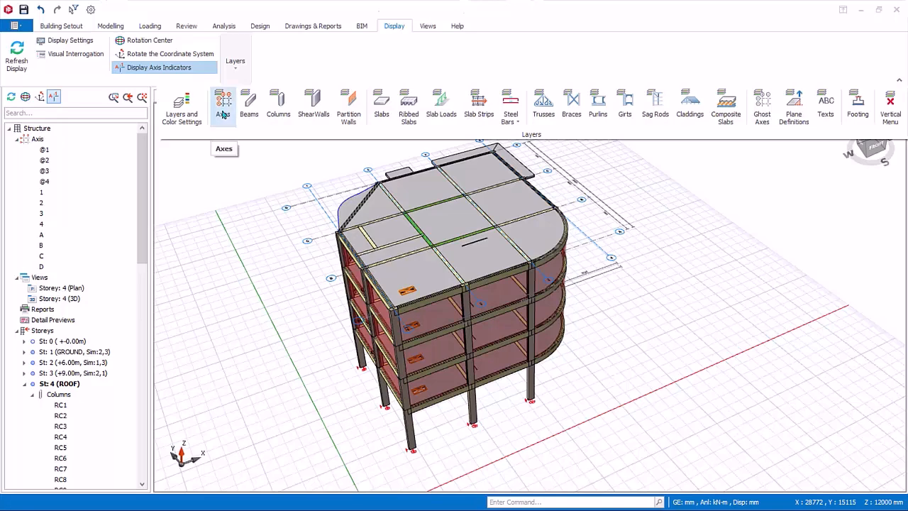
{"action": "left_click", "coordinate": [249, 110]}
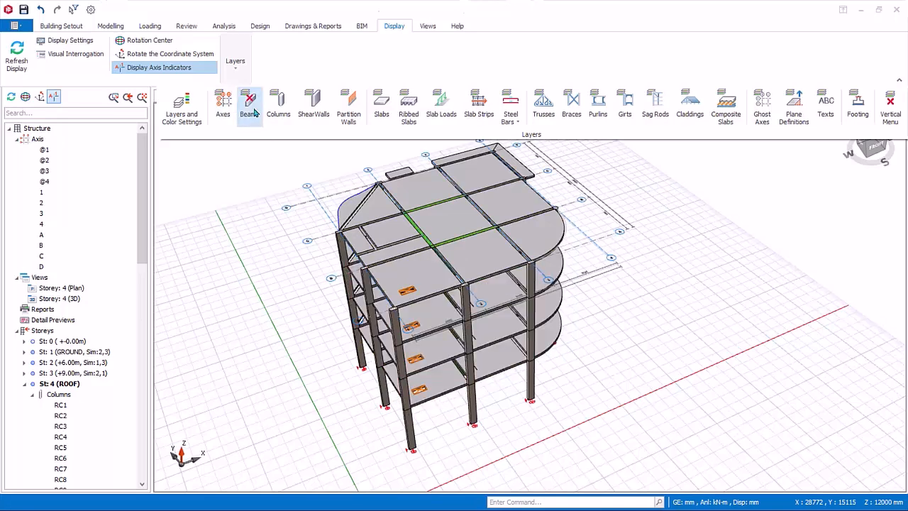
{"action": "left_click", "coordinate": [255, 113]}
{"action": "left_click", "coordinate": [285, 113]}
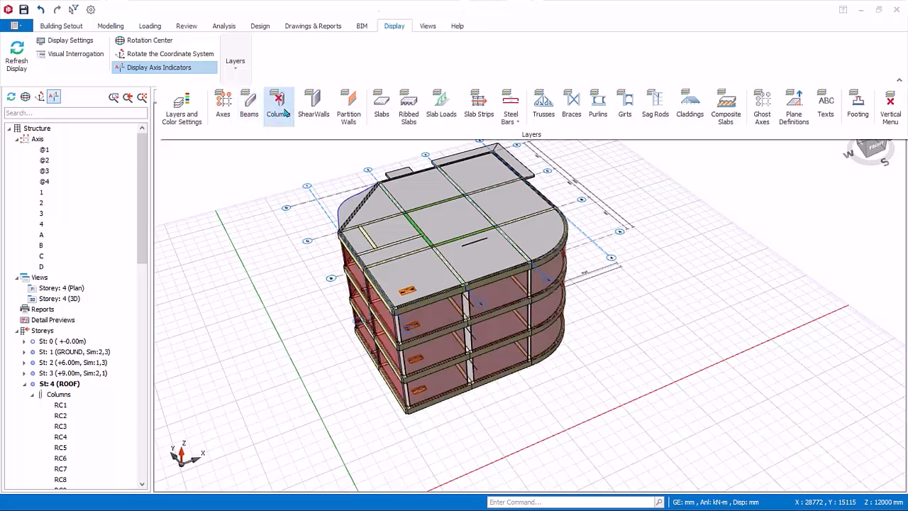
{"action": "left_click", "coordinate": [285, 114]}
{"action": "left_click", "coordinate": [383, 106]}
{"action": "left_click", "coordinate": [386, 116]}
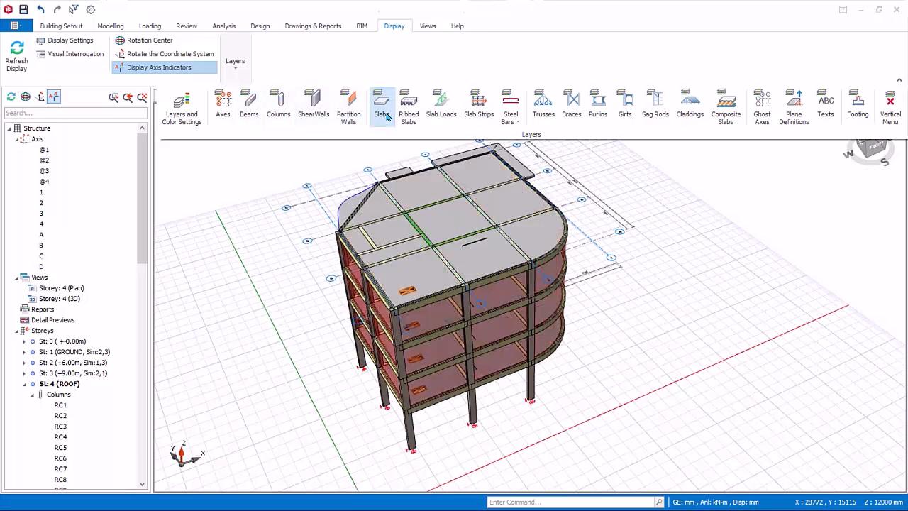
{"action": "left_click", "coordinate": [896, 118]}
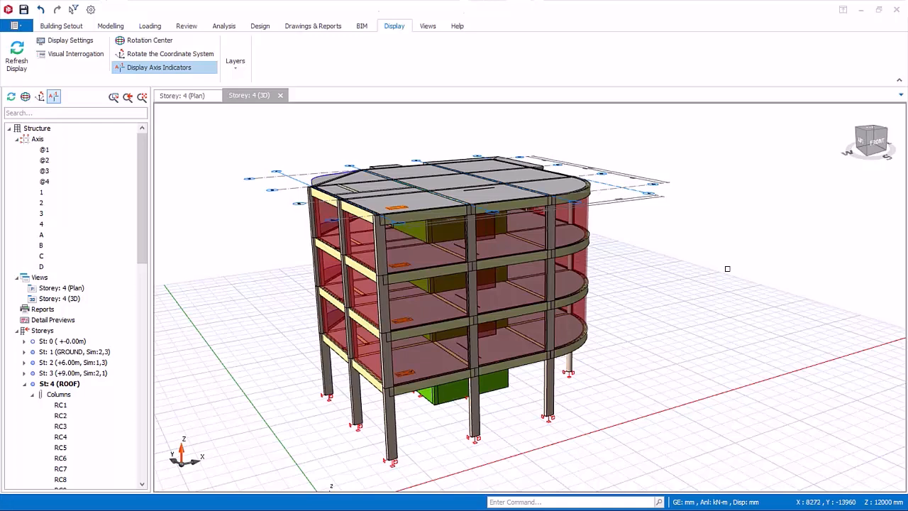
Step: Select the members at the top of the building and filter the selection to St: 4 (ROOF), excluding slabs
{"action": "left_click_drag", "start_coordinate": [274, 141], "coordinate": [622, 287]}
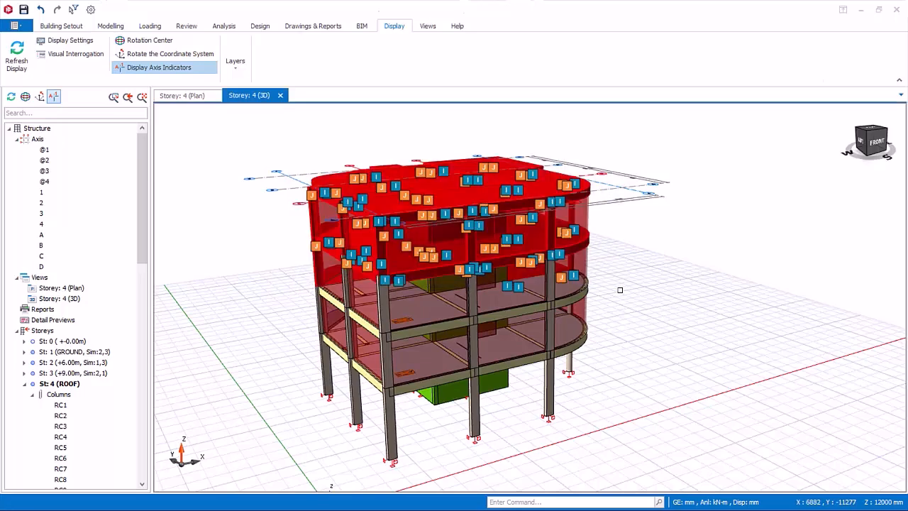
{"action": "right_click", "coordinate": [625, 232]}
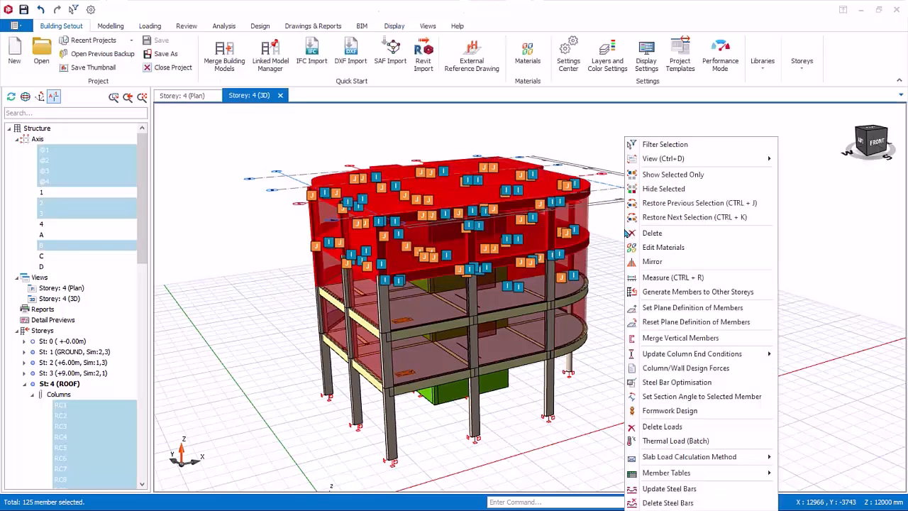
{"action": "left_click", "coordinate": [667, 144]}
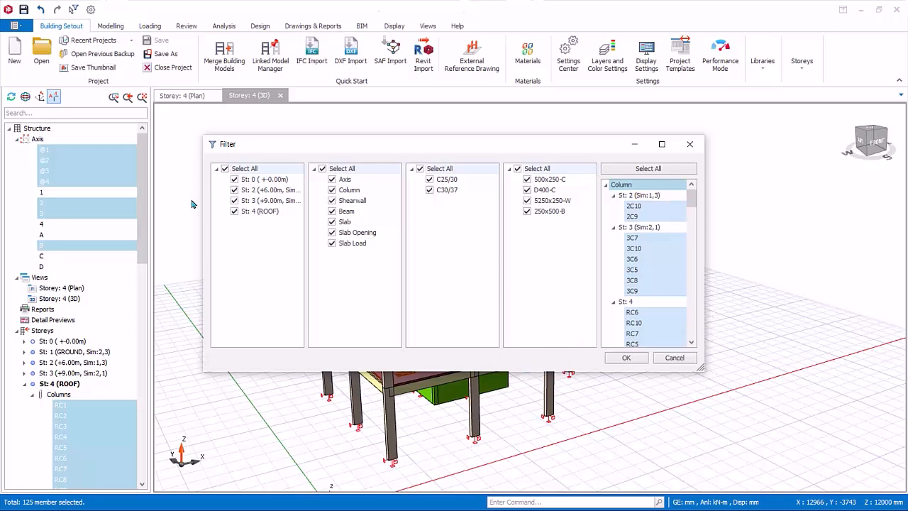
{"action": "left_click", "coordinate": [234, 190]}
{"action": "left_click", "coordinate": [235, 201]}
{"action": "left_click", "coordinate": [332, 222]}
{"action": "left_click", "coordinate": [626, 357]}
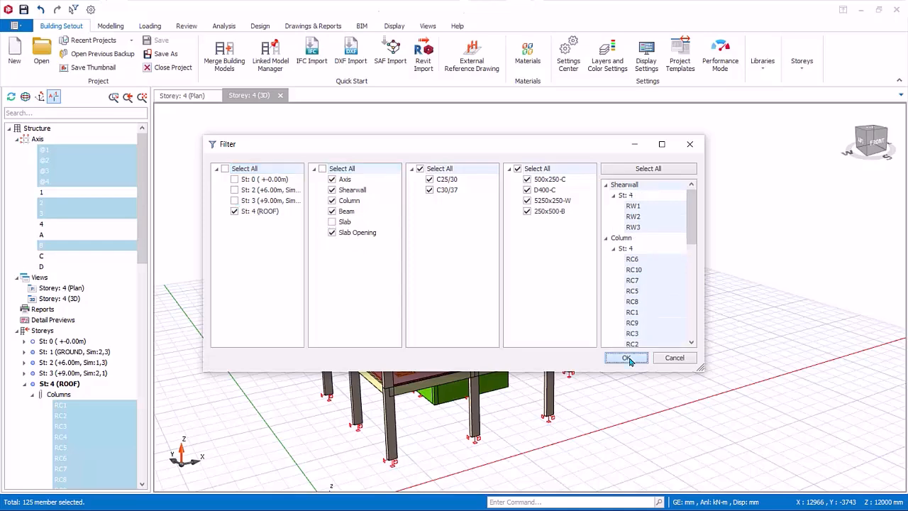
Step: Show only the filtered roof storey members in the 3D view and clear the selection
{"action": "right_click", "coordinate": [694, 221]}
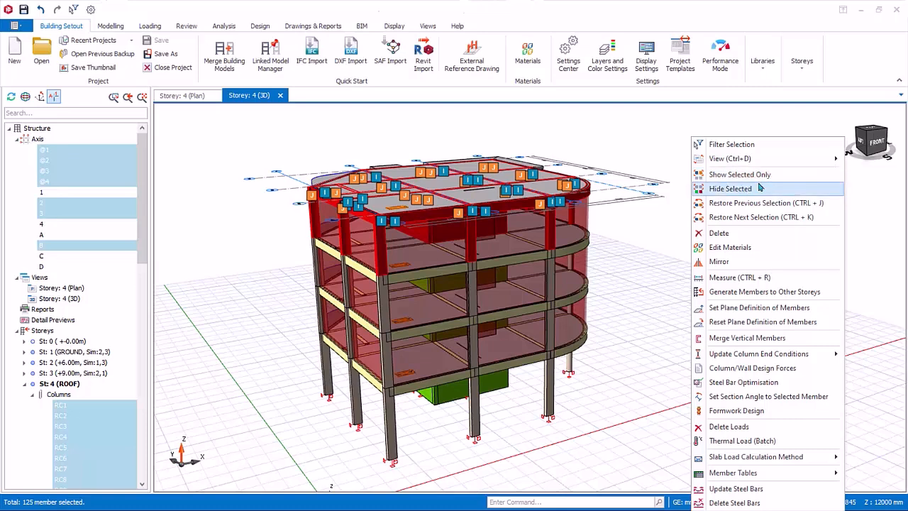
{"action": "right_click", "coordinate": [642, 178]}
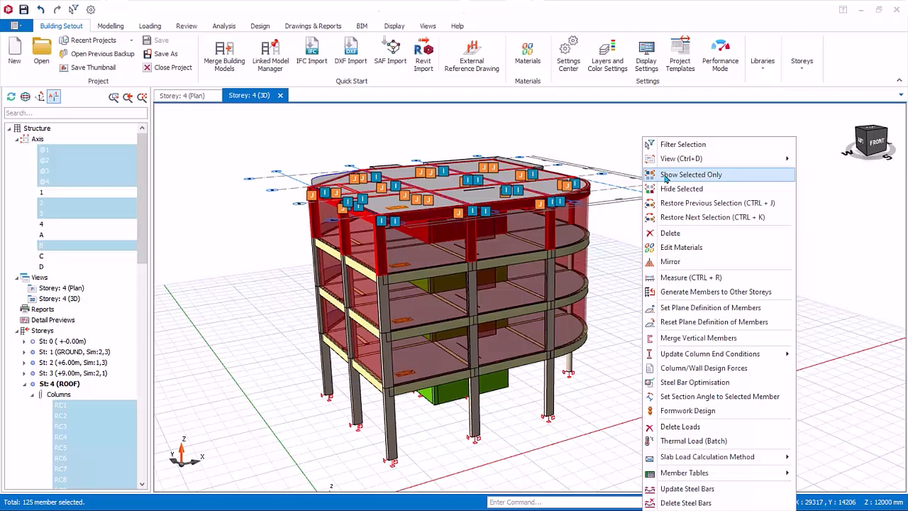
{"action": "left_click", "coordinate": [667, 176]}
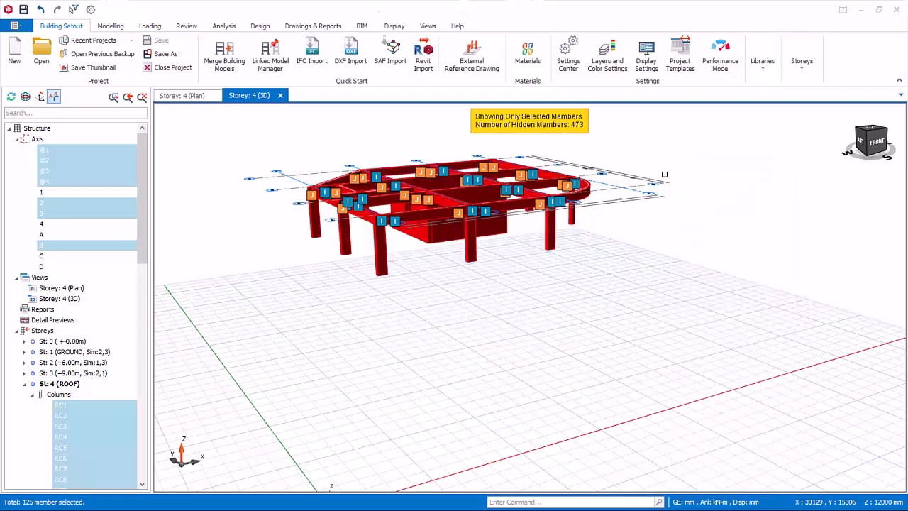
{"action": "left_click", "coordinate": [740, 208]}
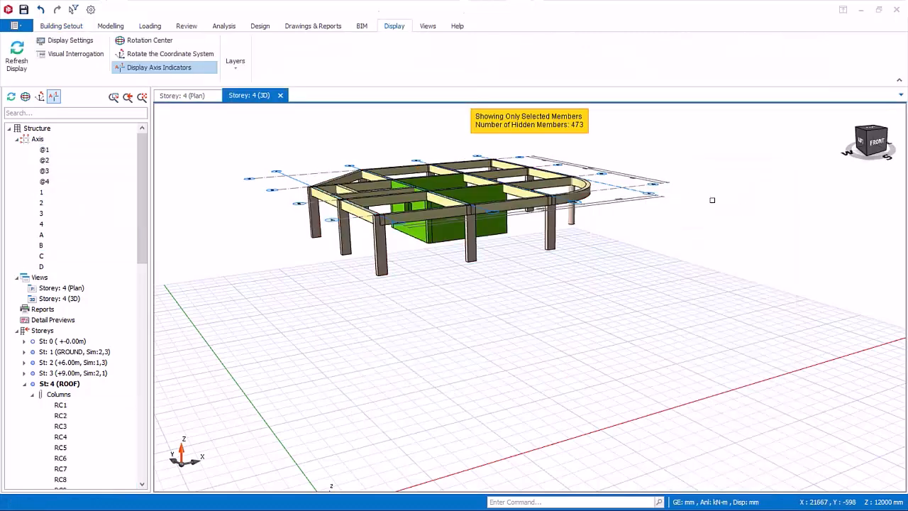
Step: Restore the previous selection, show all hidden members again, and clear the selection
{"action": "right_click", "coordinate": [714, 203]}
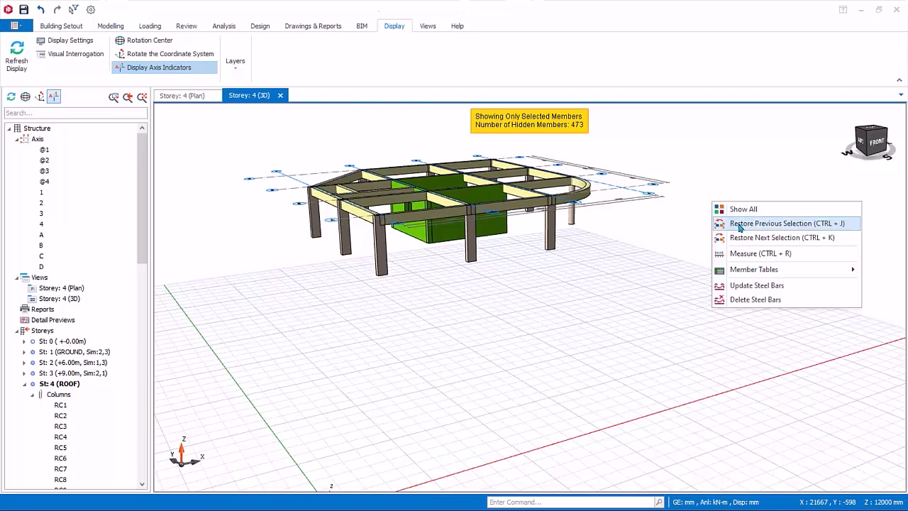
{"action": "left_click", "coordinate": [739, 223]}
{"action": "right_click", "coordinate": [700, 197]}
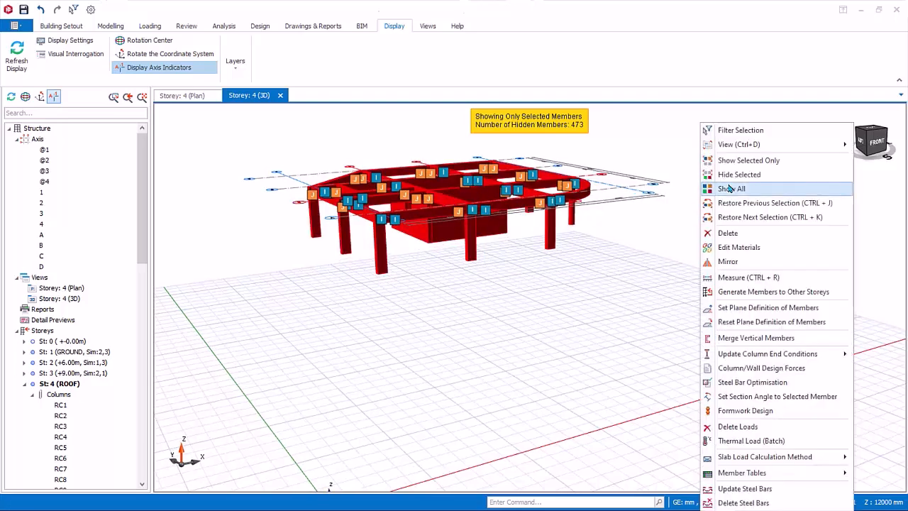
{"action": "left_click", "coordinate": [731, 189]}
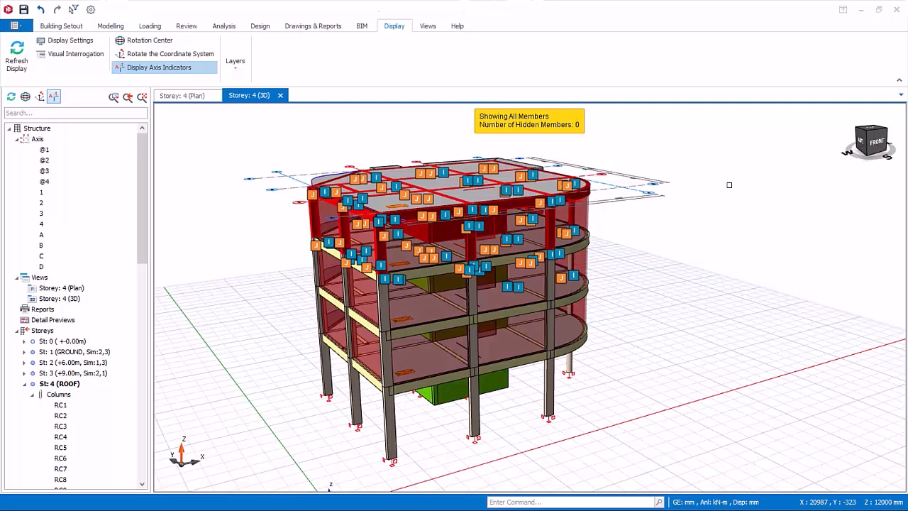
{"action": "key", "text": "Escape"}
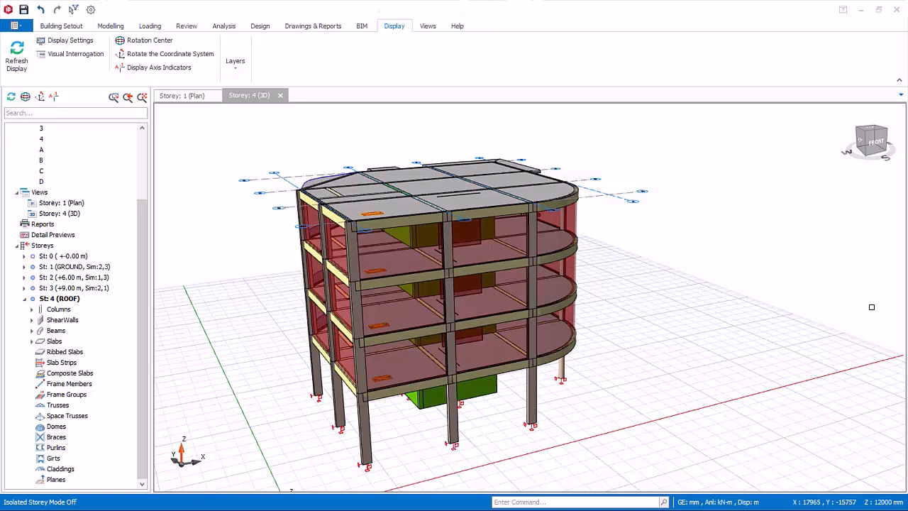
Step: Isolate storey 4 in the 3D view, then switch the isolation off and on again
{"action": "left_click", "coordinate": [724, 177]}
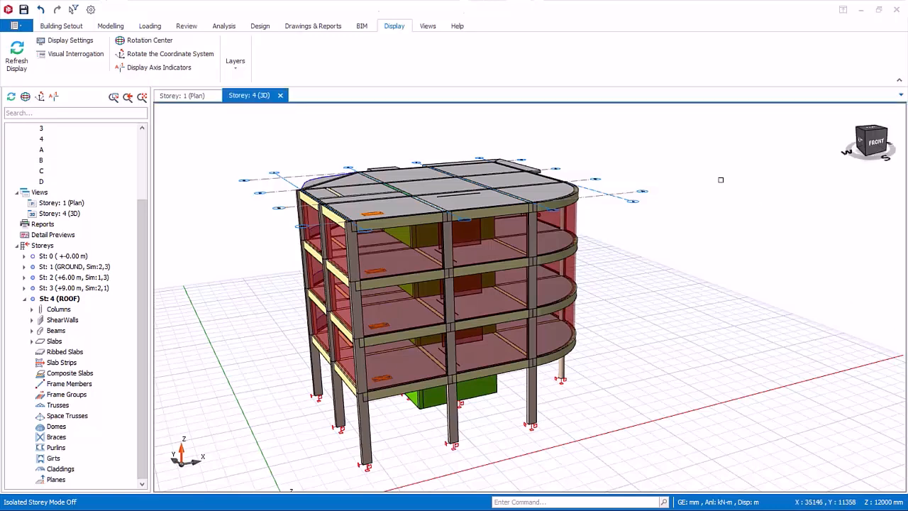
{"action": "right_click", "coordinate": [675, 214]}
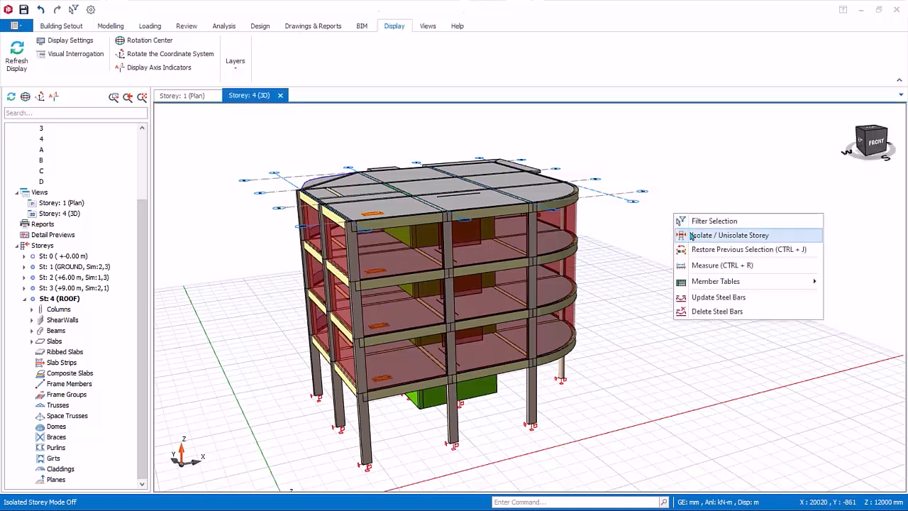
{"action": "left_click", "coordinate": [691, 236]}
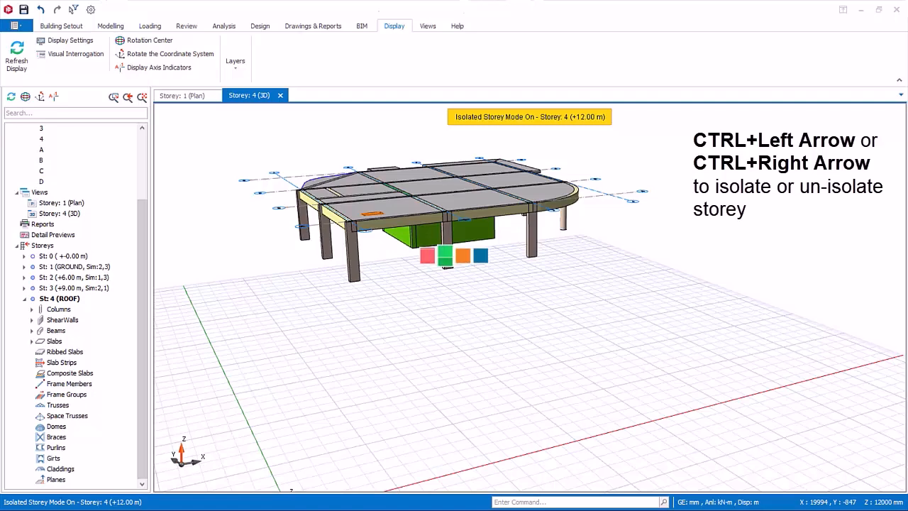
{"action": "key", "text": "ctrl+Right"}
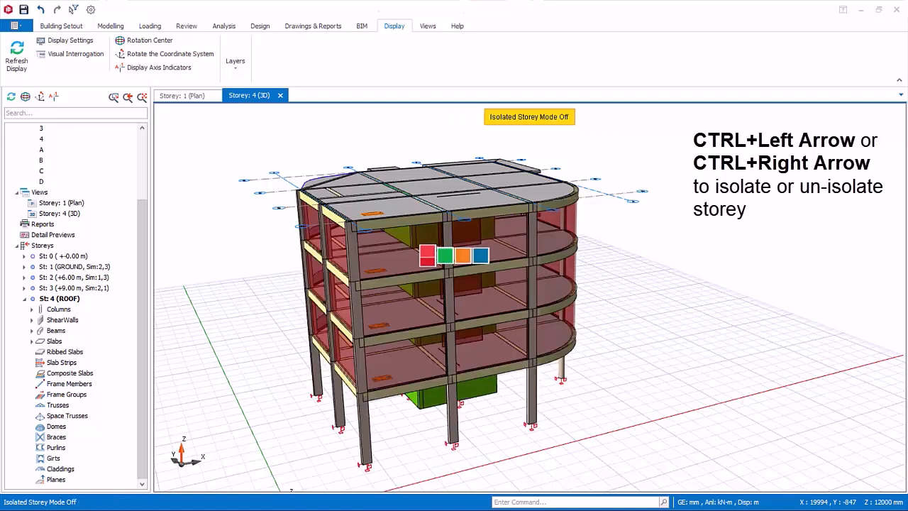
{"action": "key", "text": "ctrl+Left"}
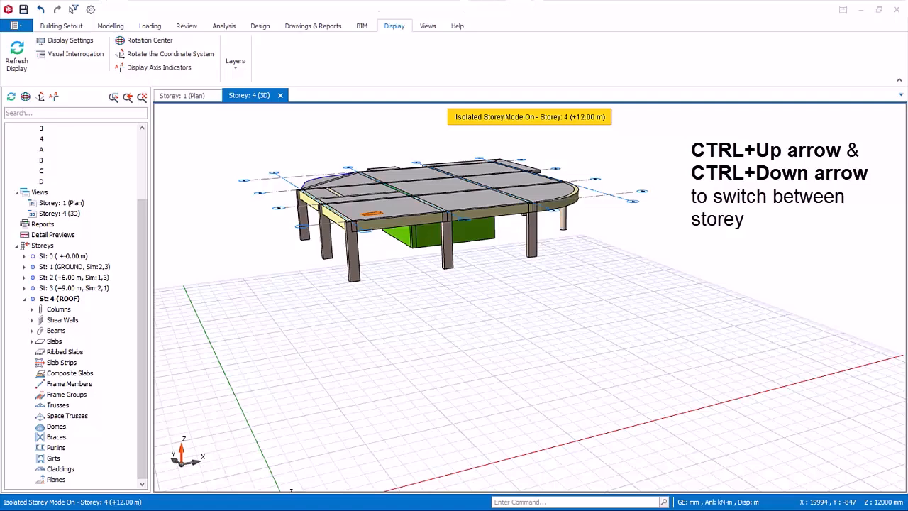
Step: Switch the isolated view down to storey 1 and back up to storey 3, then unisolate the storey
{"action": "key", "text": "ctrl+Down"}
{"action": "key", "text": "ctrl+Down"}
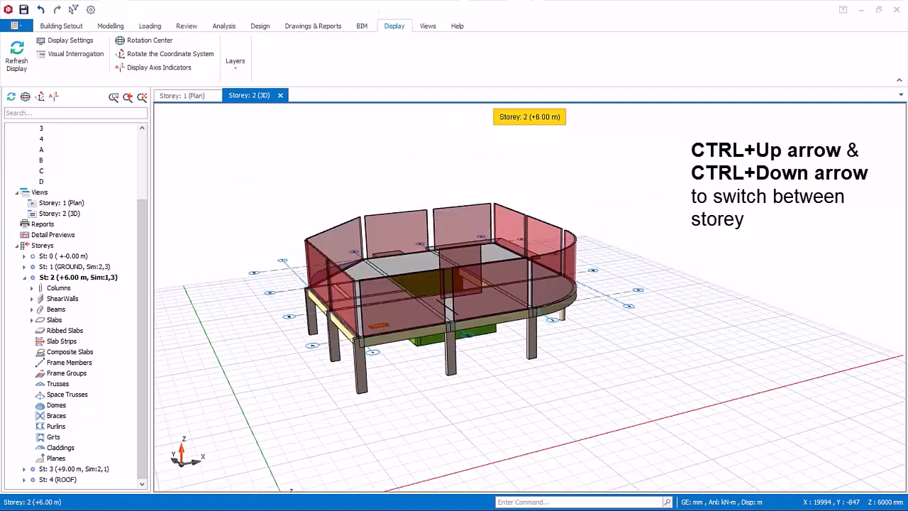
{"action": "key", "text": "ctrl+Down"}
{"action": "key", "text": "ctrl+Up"}
{"action": "key", "text": "ctrl+Up"}
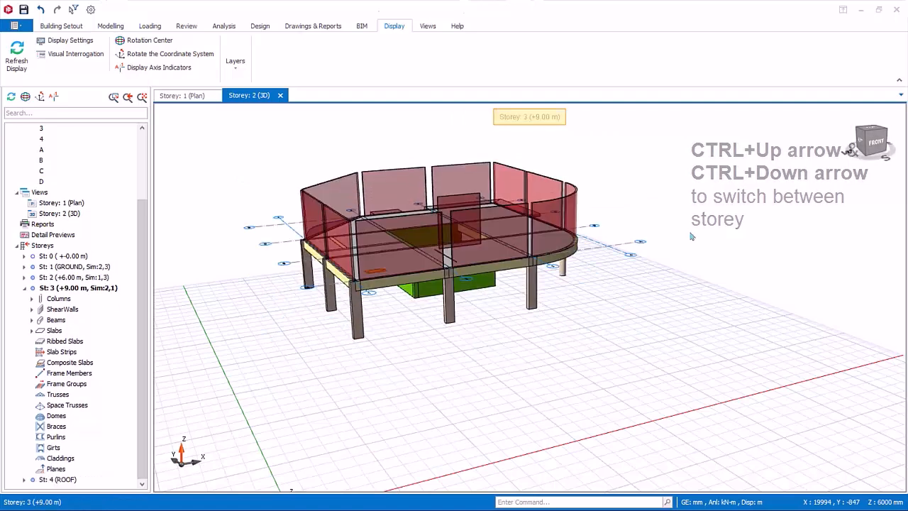
{"action": "right_click", "coordinate": [670, 200]}
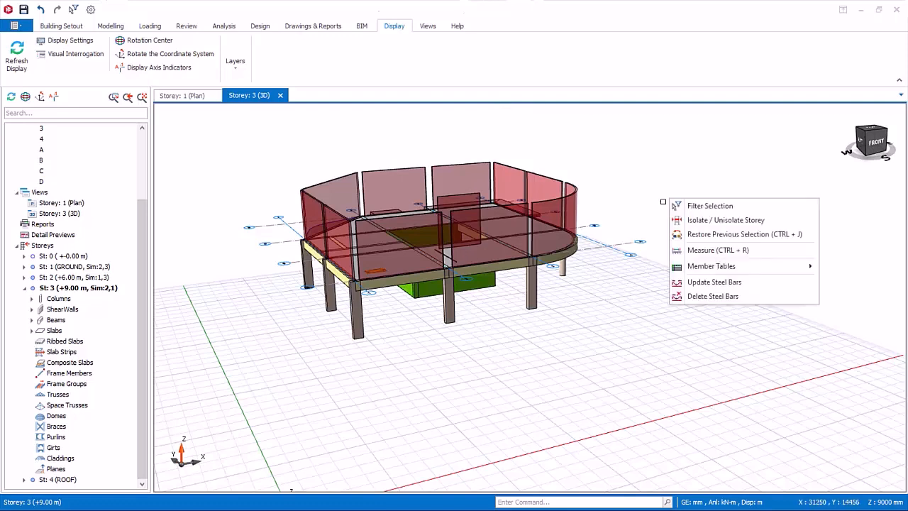
{"action": "left_click", "coordinate": [695, 224]}
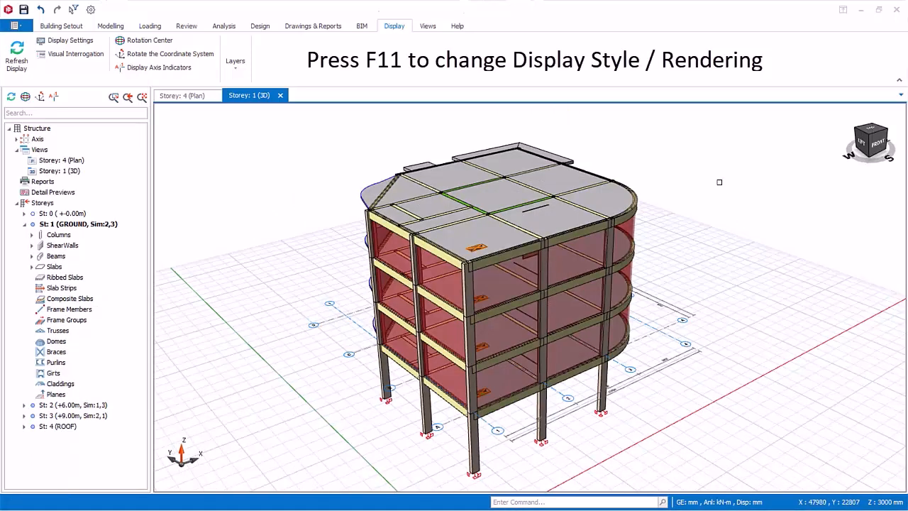
Step: Cycle the storey 1 3D view's display style through Rendered, Flat and Hidden Lines to Linear
{"action": "key", "text": "F11"}
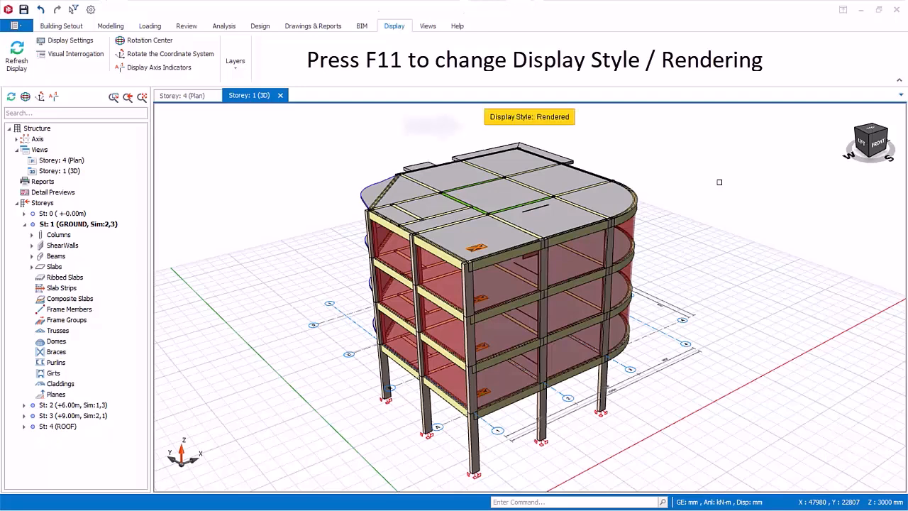
{"action": "key", "text": "F11"}
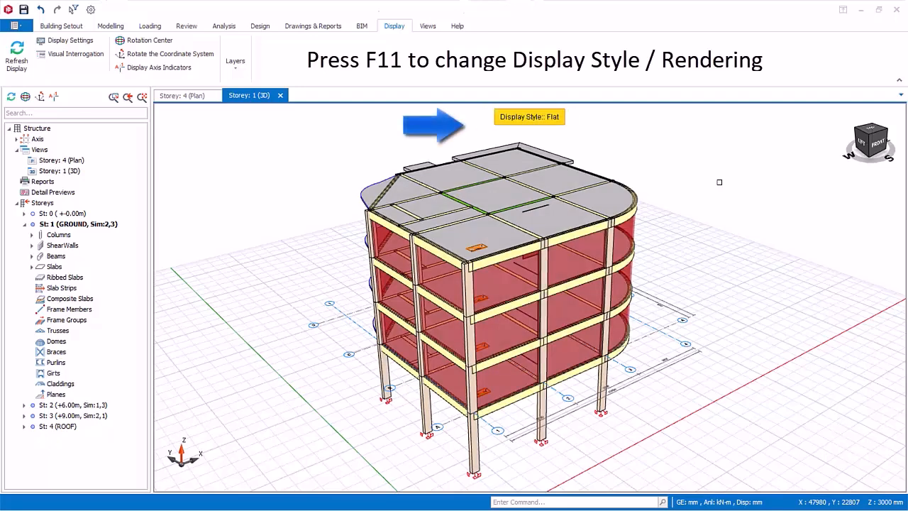
{"action": "key", "text": "F11"}
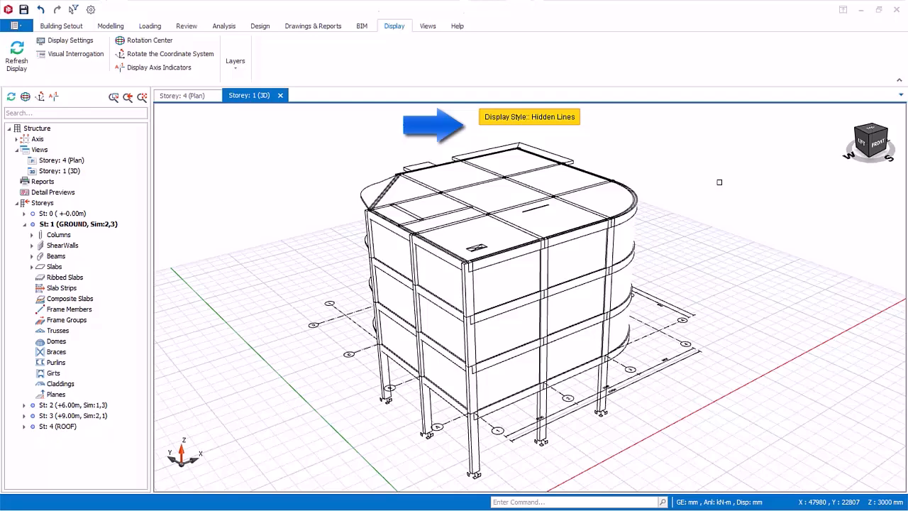
{"action": "key", "text": "F11"}
{"action": "key", "text": "F11"}
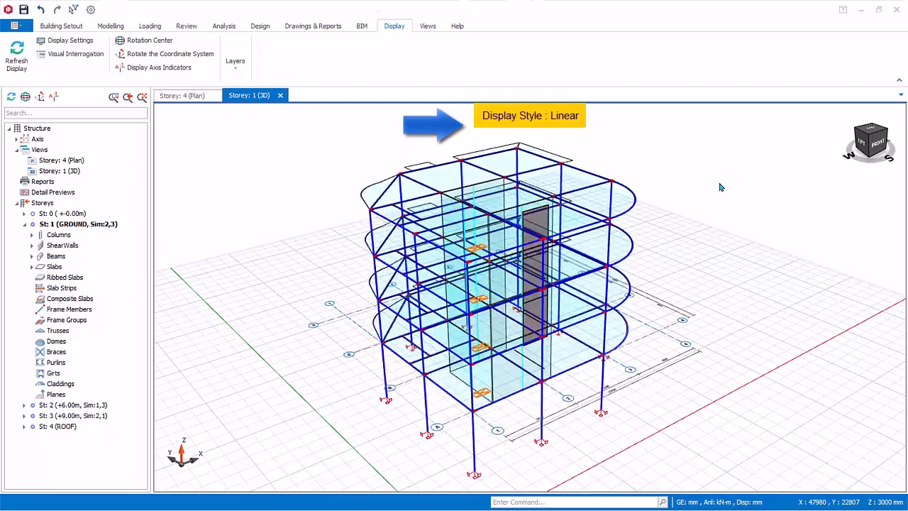
Step: Examine the roof-level beams and slab RS4 up close in the linear model, then return to the whole building
{"action": "scroll", "coordinate": [480, 226], "scroll_direction": "up", "scroll_amount": 8}
{"action": "middle_click_drag", "start_coordinate": [562, 261], "coordinate": [505, 241]}
{"action": "scroll", "coordinate": [376, 193], "scroll_direction": "up", "scroll_amount": 2}
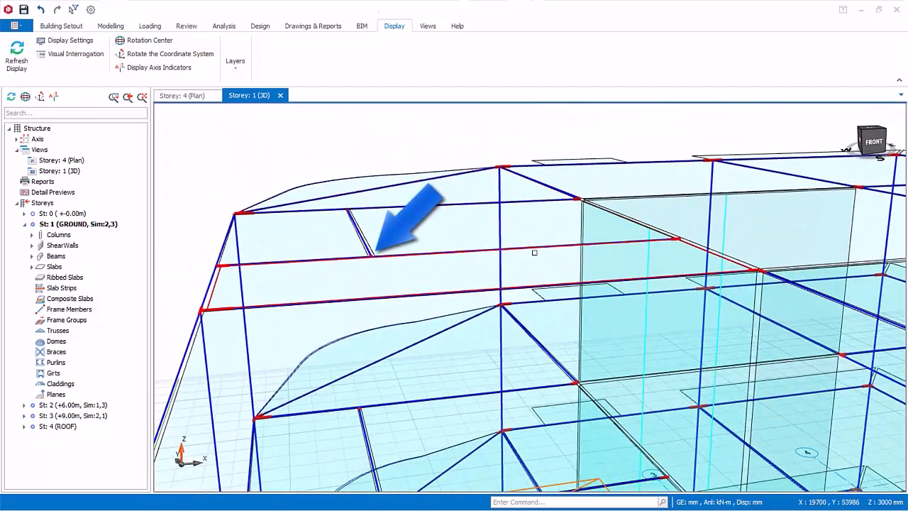
{"action": "mouse_move", "coordinate": [534, 253]}
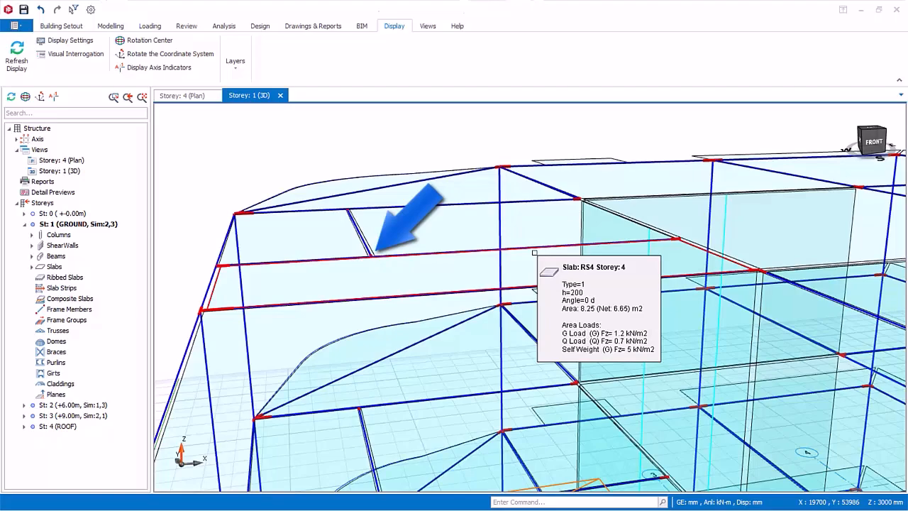
{"action": "scroll", "coordinate": [519, 258], "scroll_direction": "down", "scroll_amount": 2}
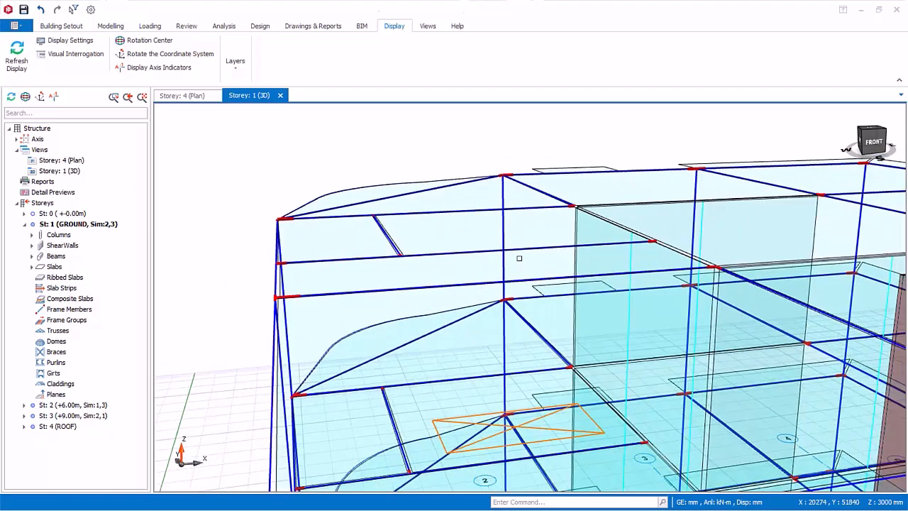
{"action": "scroll", "coordinate": [519, 258], "scroll_direction": "down", "scroll_amount": 6}
{"action": "middle_click_drag", "start_coordinate": [521, 260], "coordinate": [585, 302]}
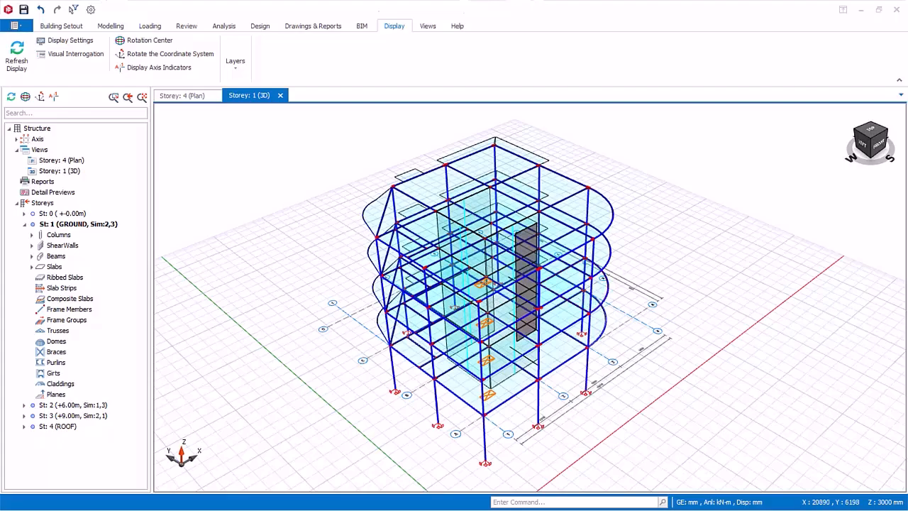